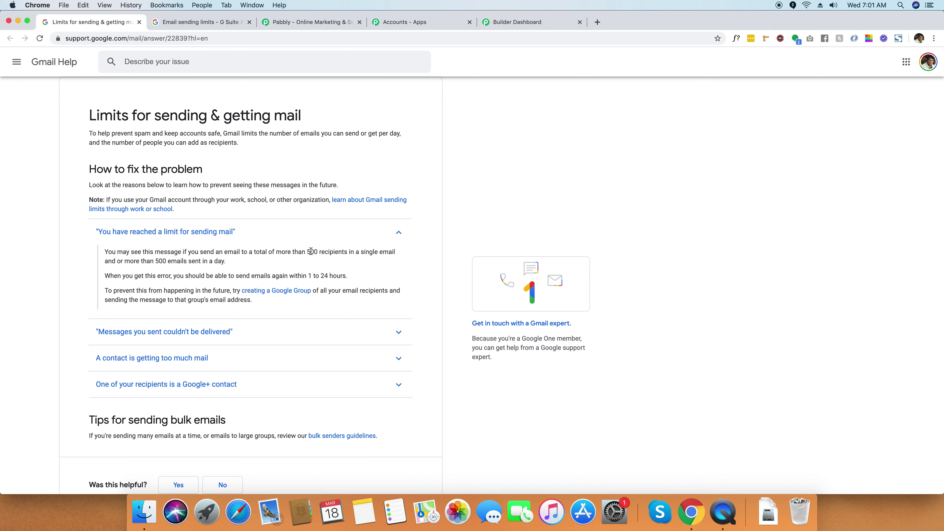
# Review the daily recipient limit on the Gmail Help page and the messages-per-day limit on the G Suite page.
pyautogui.moveTo(310, 252); pyautogui.dragTo(311, 262)
pyautogui.click(310, 263)
pyautogui.click(177, 26)
pyautogui.moveTo(318, 342); pyautogui.dragTo(334, 342)
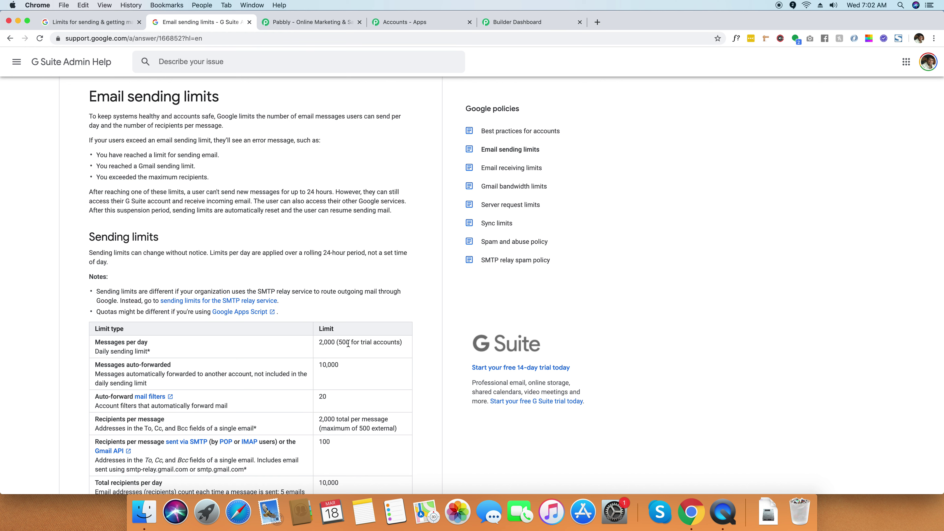
pyautogui.click(58, 22)
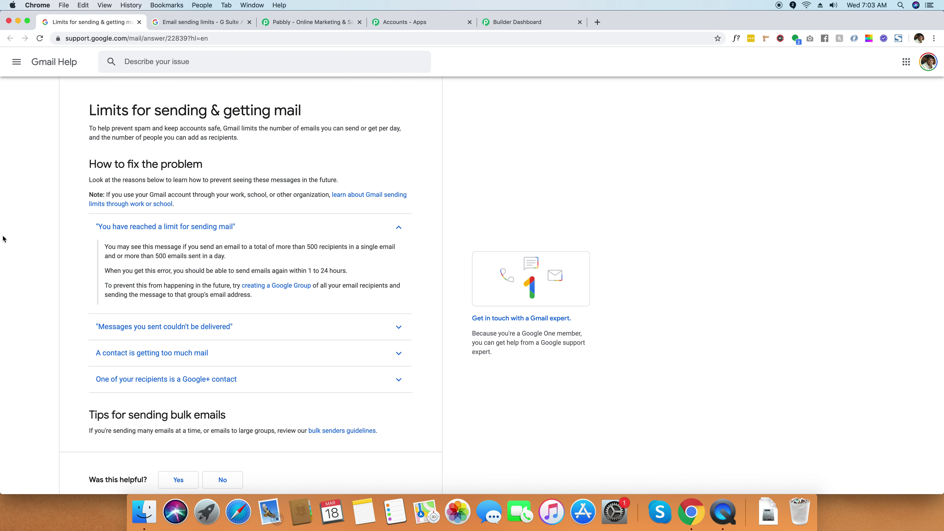
# Open the Email Marketing product page from Pabbly's home page and look through it.
pyautogui.click(305, 22)
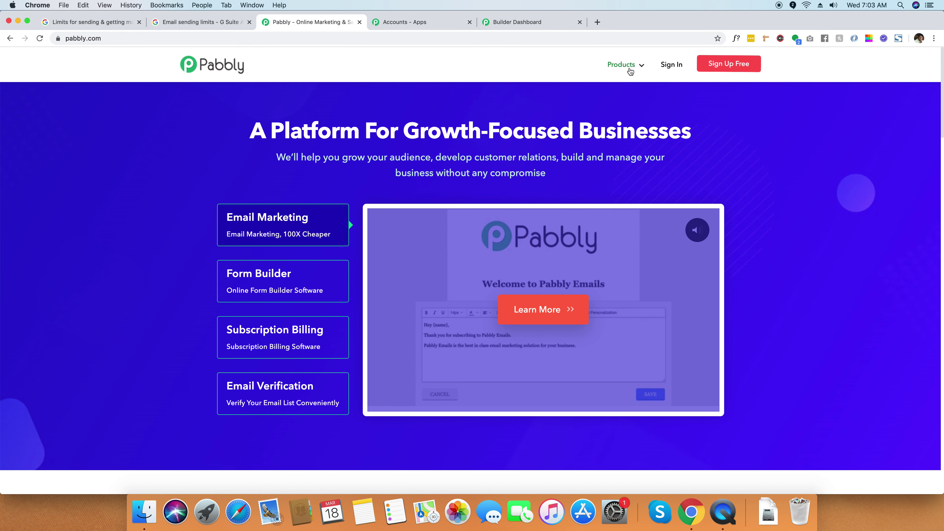
pyautogui.moveTo(625, 65)
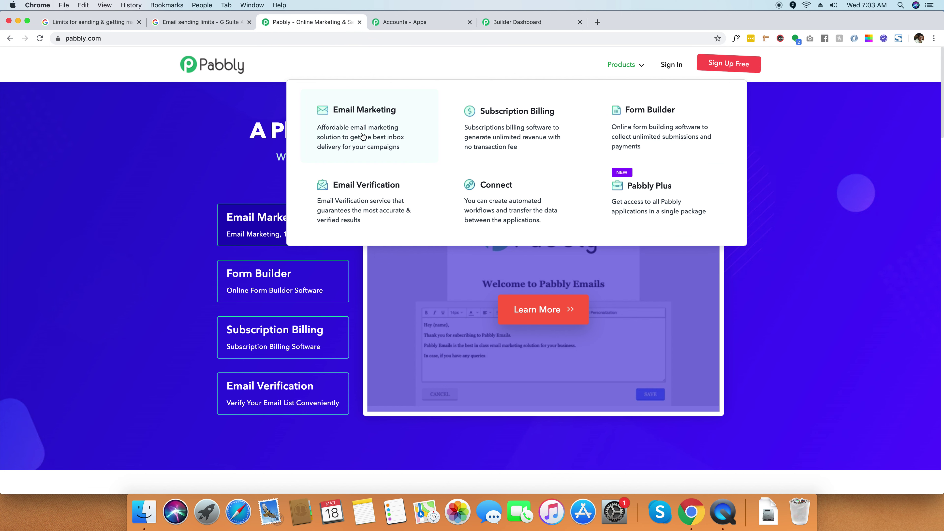
pyautogui.click(349, 116)
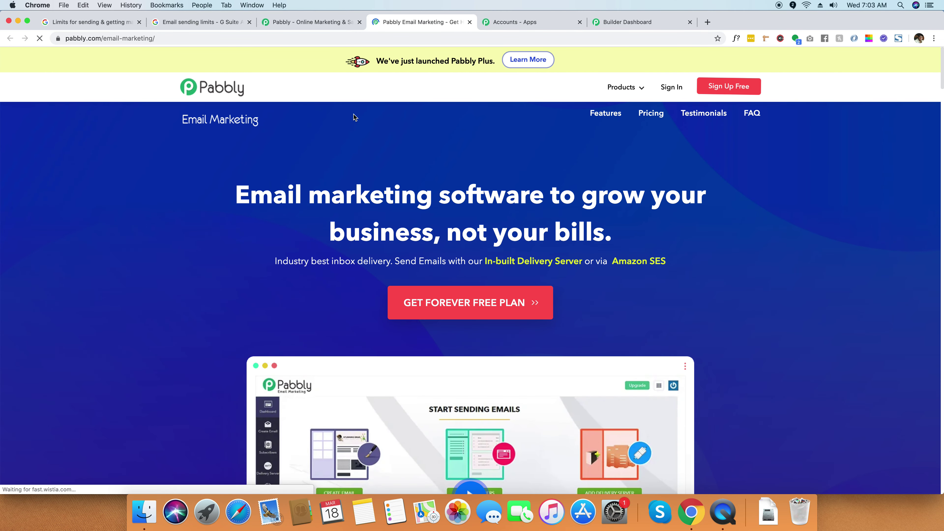
pyautogui.scroll(-2, 67, 244)
pyautogui.scroll(-2, 68, 244)
pyautogui.scroll(3, 70, 244)
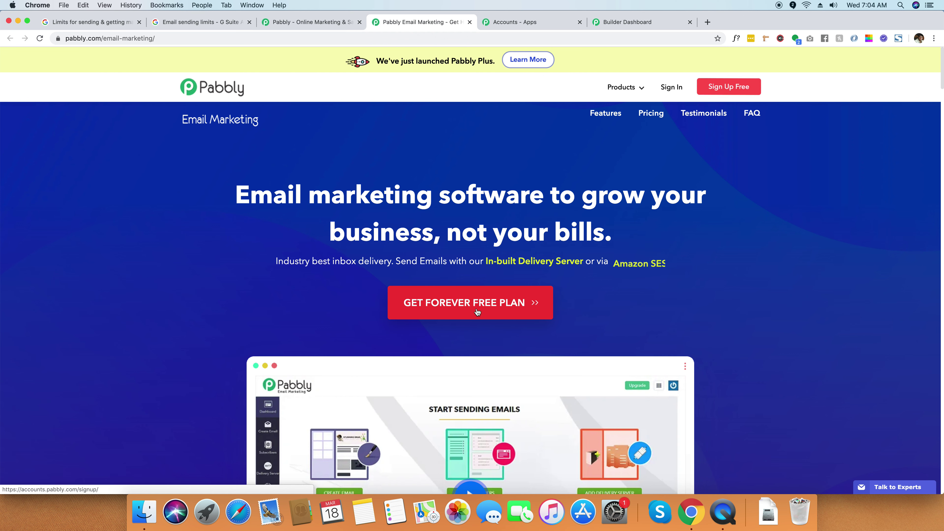
# Get the forever free plan, access the Email Marketing app, and close the duplicate Accounts and Builder Dashboard pages.
pyautogui.click(481, 311)
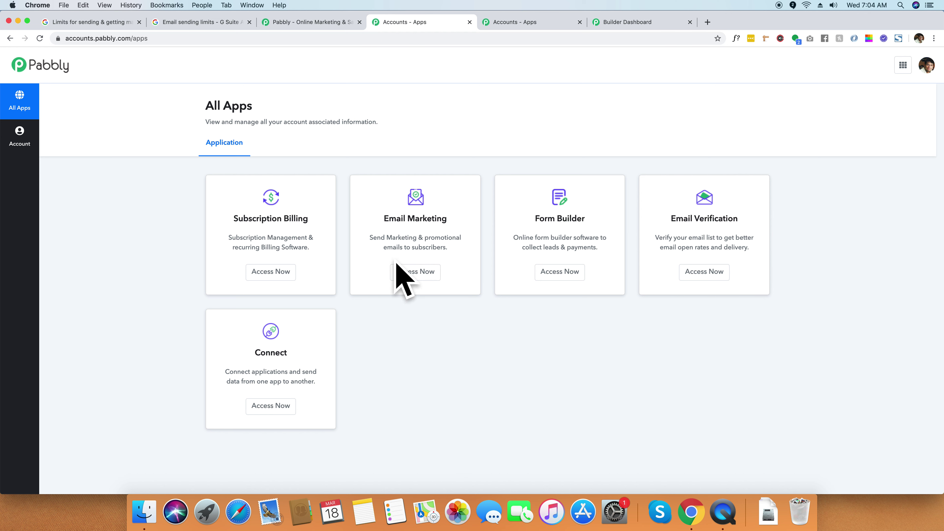
pyautogui.click(412, 274)
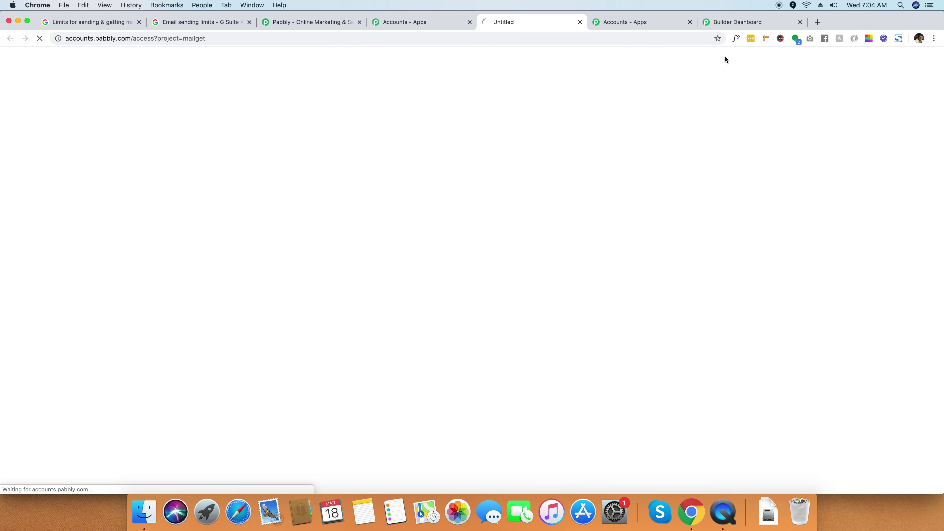
pyautogui.click(687, 23)
pyautogui.click(686, 23)
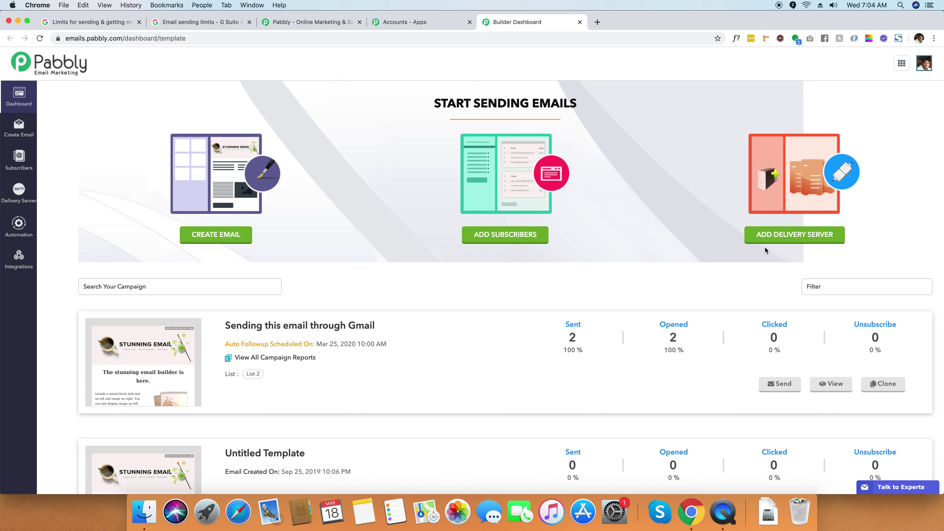
# Add a new delivery server and rename it "Gmail Delivery Server 1".
pyautogui.click(792, 241)
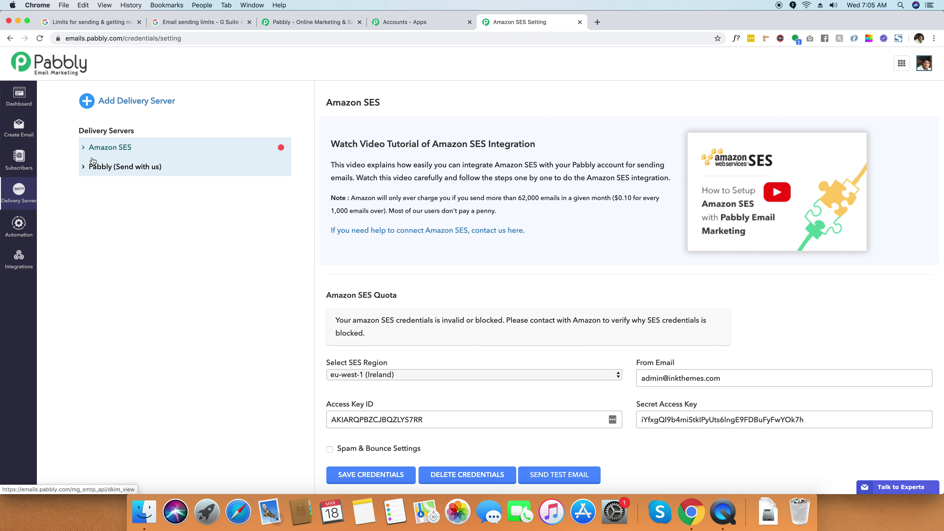
pyautogui.click(132, 101)
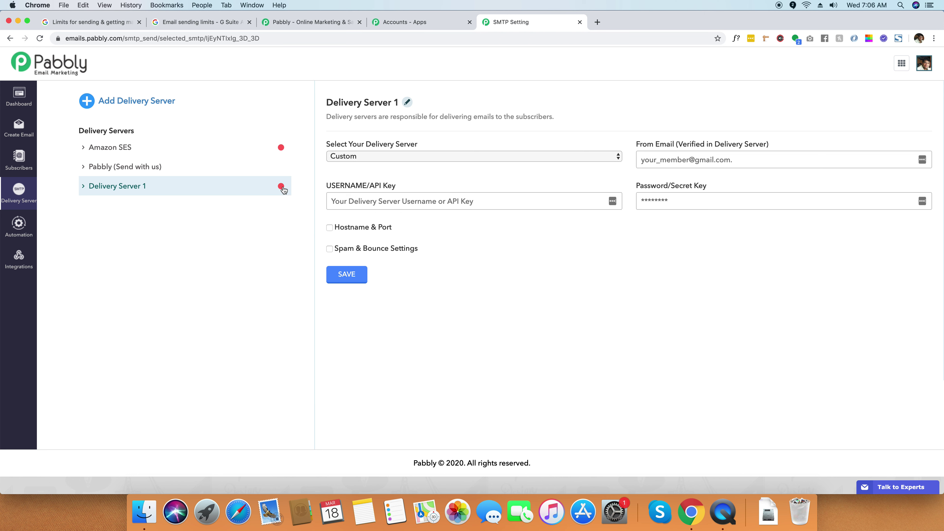
pyautogui.moveTo(406, 111)
pyautogui.click(405, 106)
pyautogui.moveTo(394, 104); pyautogui.dragTo(279, 109)
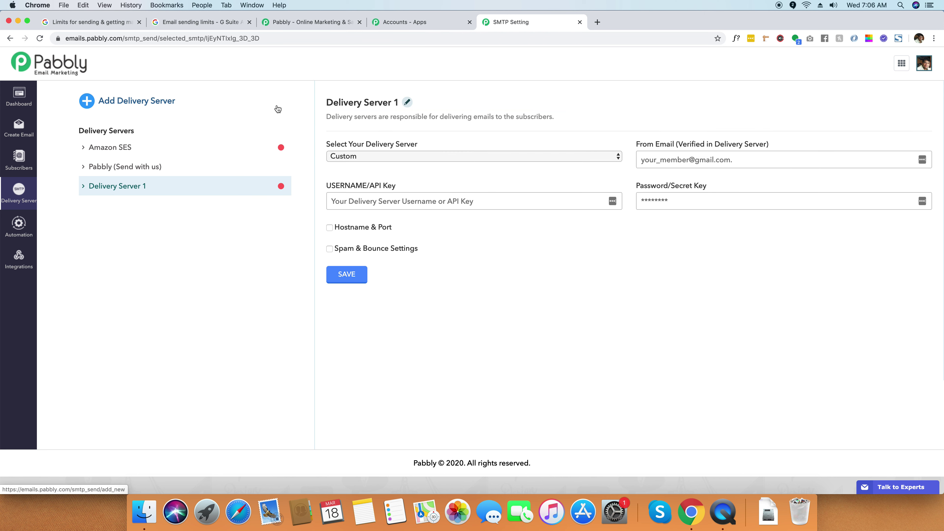
pyautogui.click(407, 102)
pyautogui.doubleClick(409, 103)
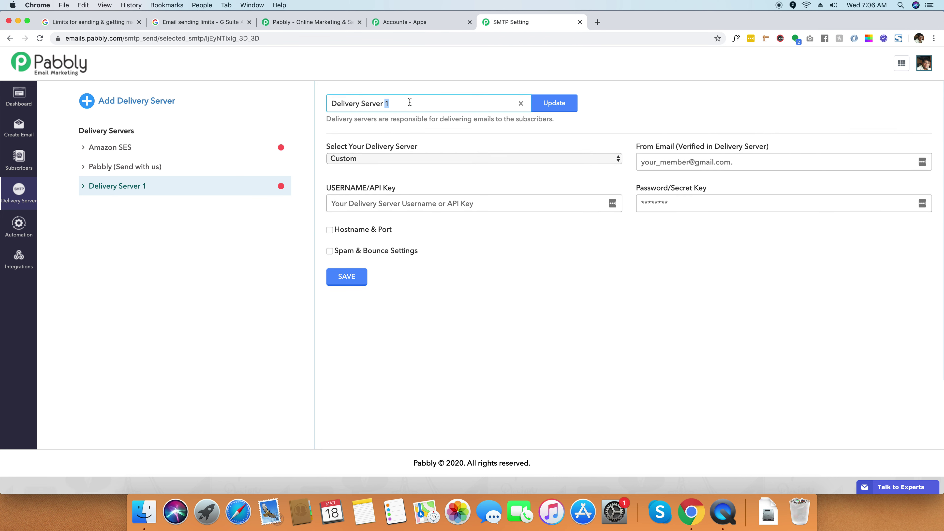
pyautogui.tripleClick(410, 103)
pyautogui.write('Gmail Delivery Server 1')
pyautogui.click(549, 105)
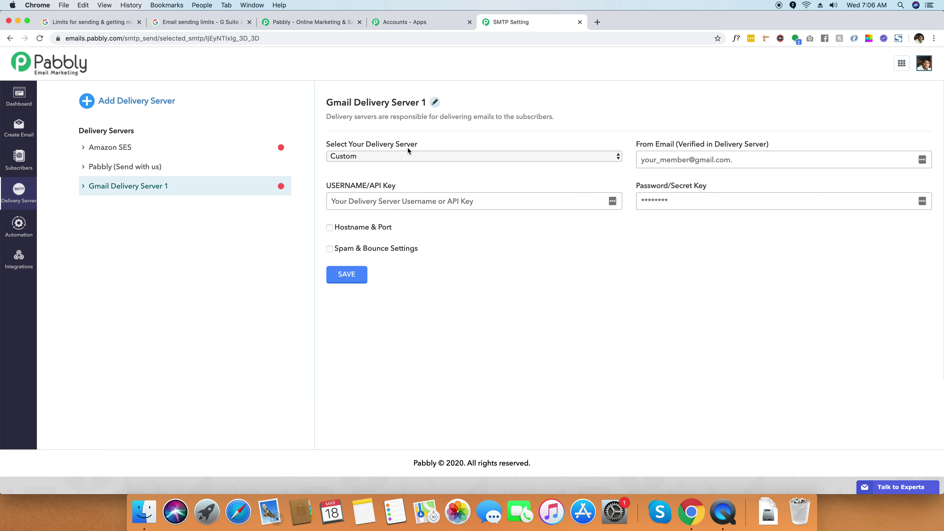
# Select Gmail as the delivery server and connect the Google account, allowing Pabbly to send email on its behalf.
pyautogui.click(393, 160)
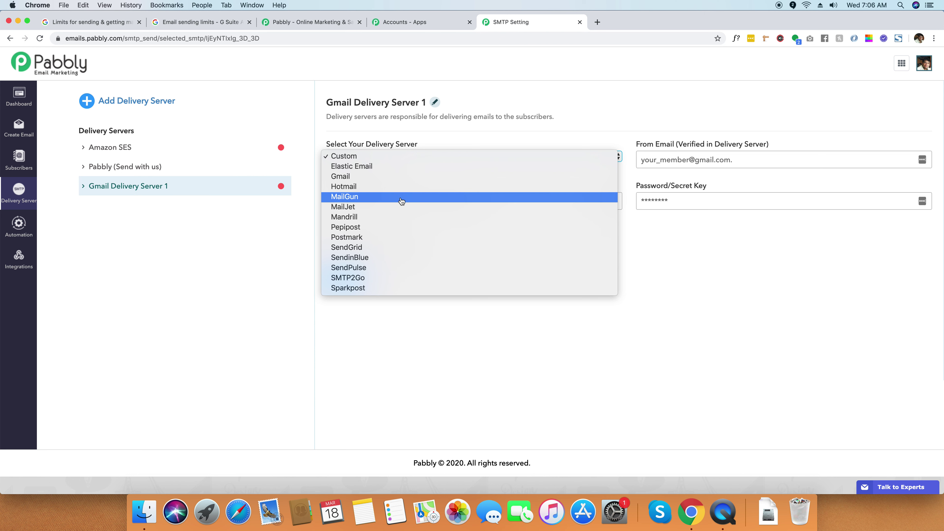
pyautogui.click(353, 180)
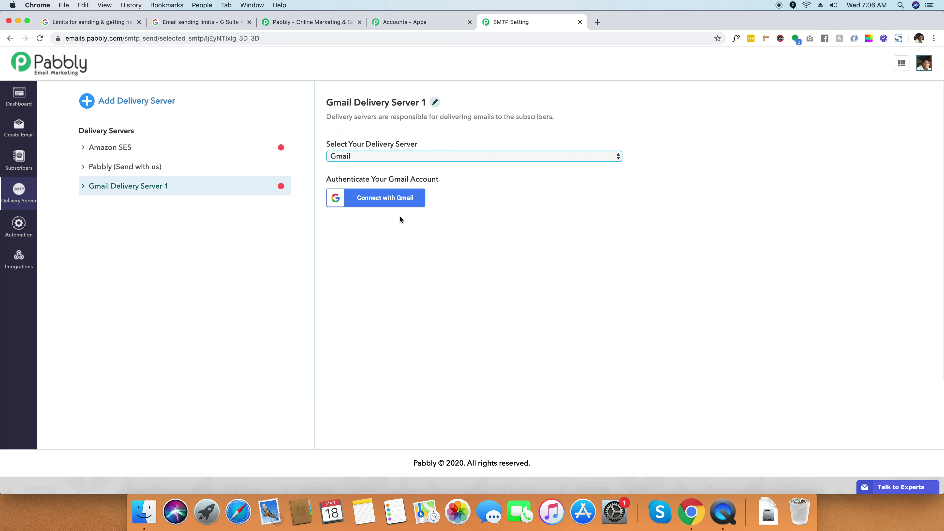
pyautogui.click(372, 201)
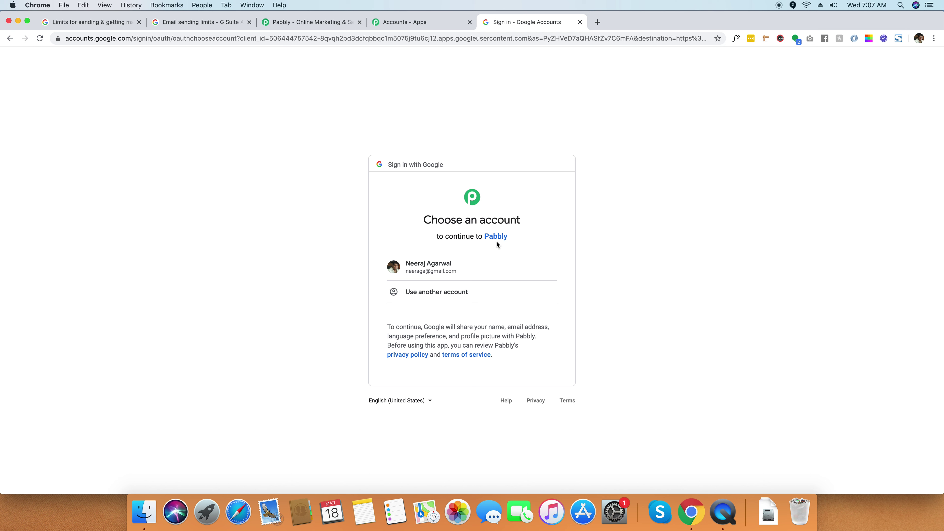
pyautogui.click(485, 265)
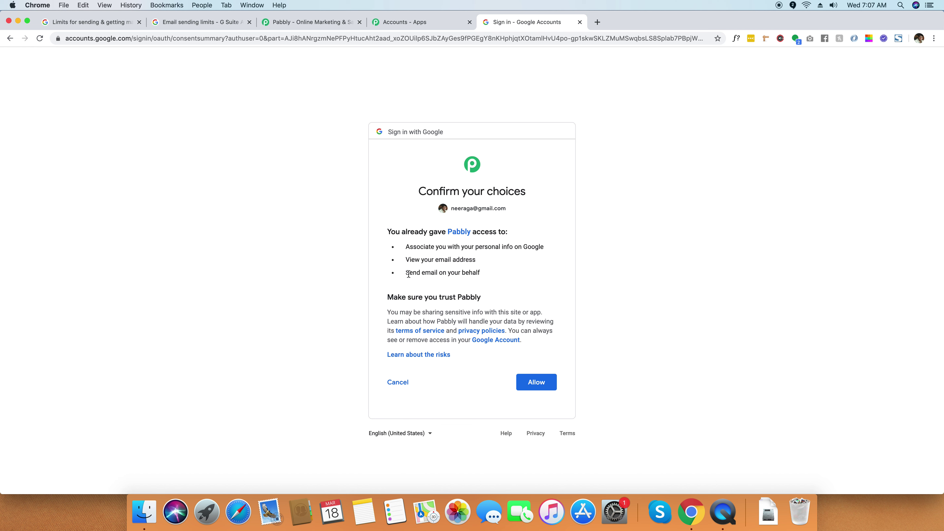
pyautogui.moveTo(406, 273); pyautogui.dragTo(492, 277)
pyautogui.click(491, 277)
pyautogui.click(542, 381)
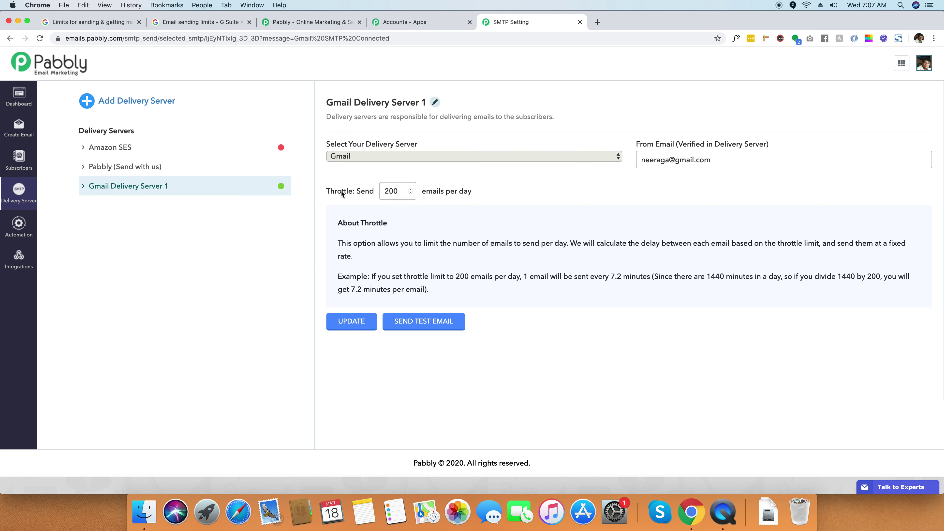
# Set the Gmail server's throttle to 400 emails per day and update the server settings.
pyautogui.click(395, 191)
pyautogui.click(400, 191)
pyautogui.doubleClick(398, 189)
pyautogui.click(395, 196)
pyautogui.moveTo(400, 194); pyautogui.dragTo(376, 193)
pyautogui.write('500')
pyautogui.press('BackSpace')
pyautogui.press('BackSpace')
pyautogui.moveTo(398, 190); pyautogui.dragTo(360, 195)
pyautogui.click(356, 325)
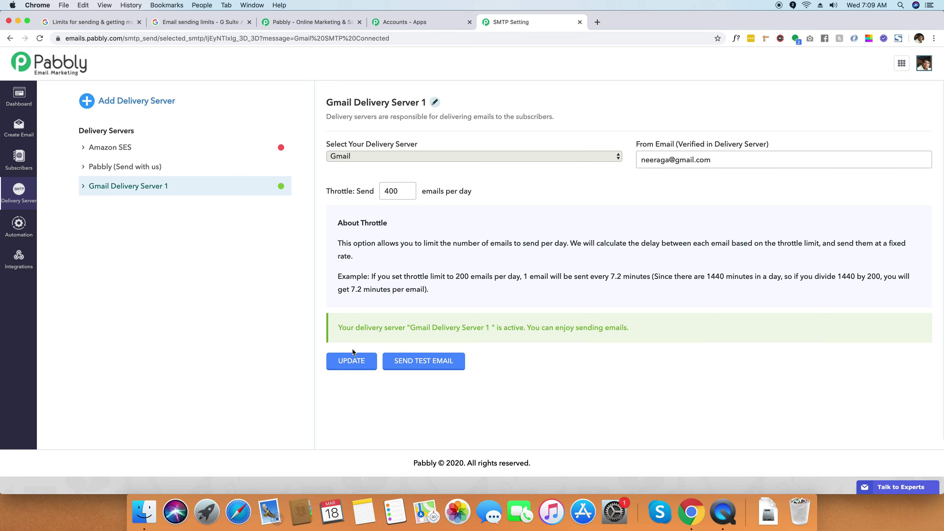
# Add another delivery server and go back to the settings of Gmail Delivery Server 1.
pyautogui.click(127, 103)
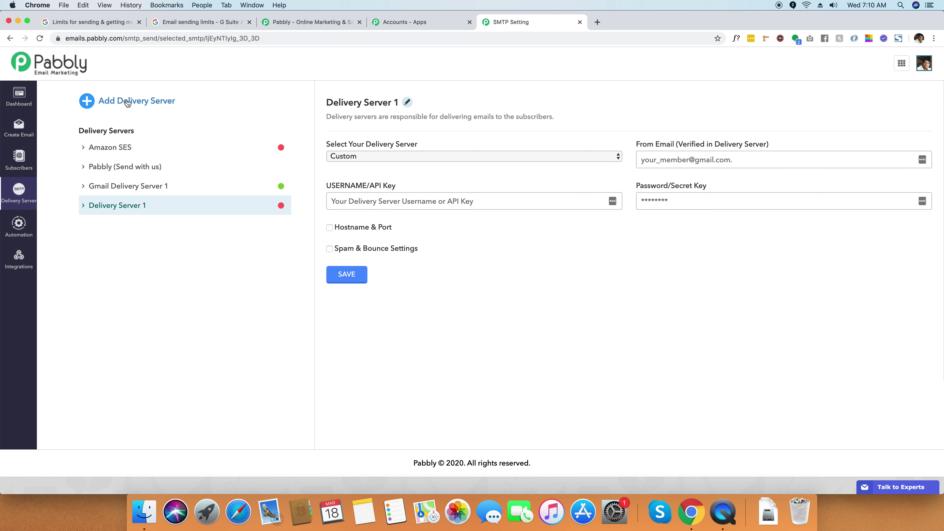
pyautogui.click(162, 186)
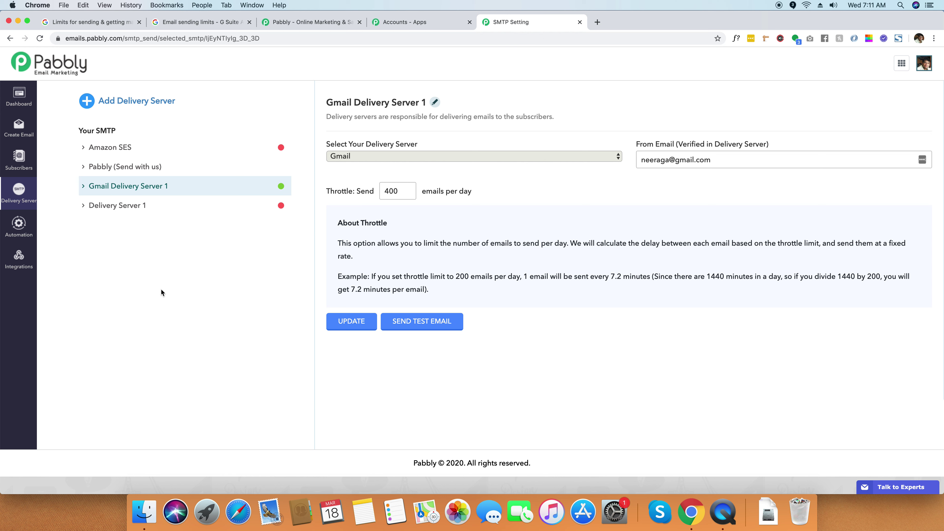
# Create a new email from the dashboard with the subject "This is my first sending through Gmail".
pyautogui.click(15, 103)
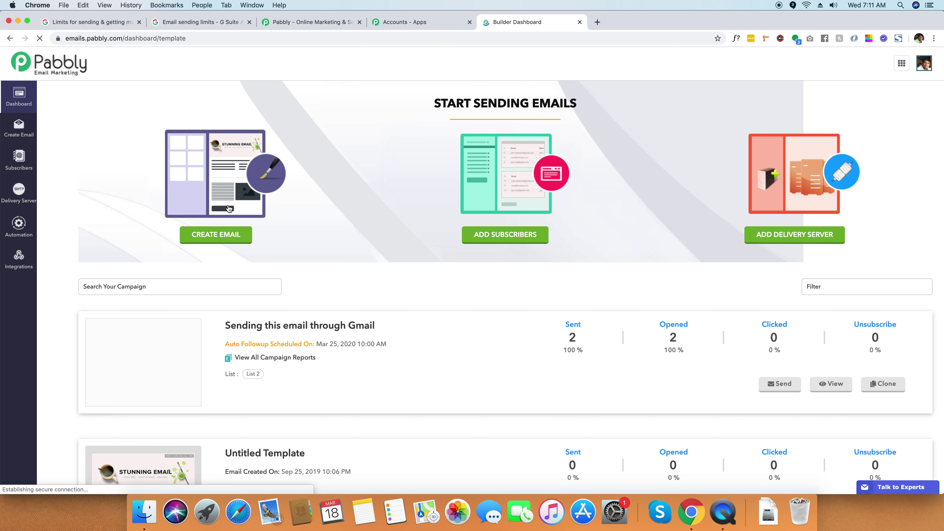
pyautogui.click(215, 235)
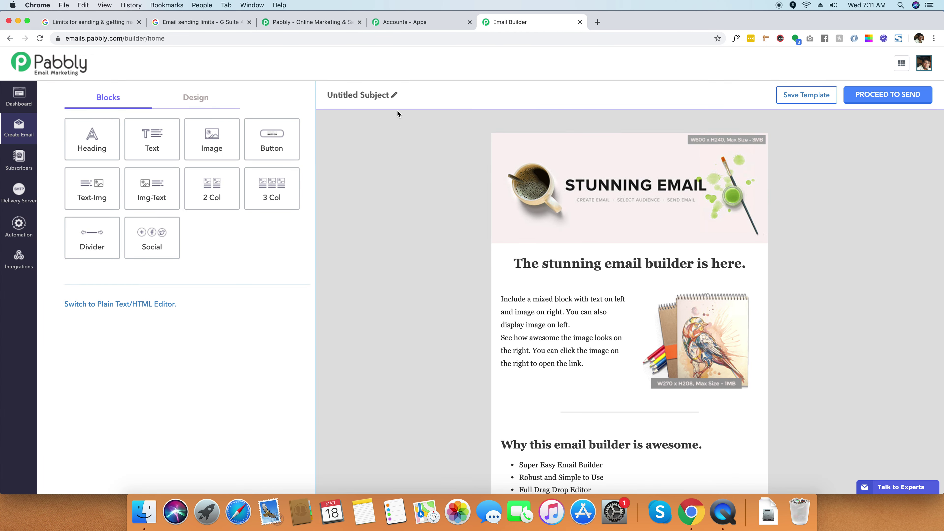
pyautogui.click(395, 96)
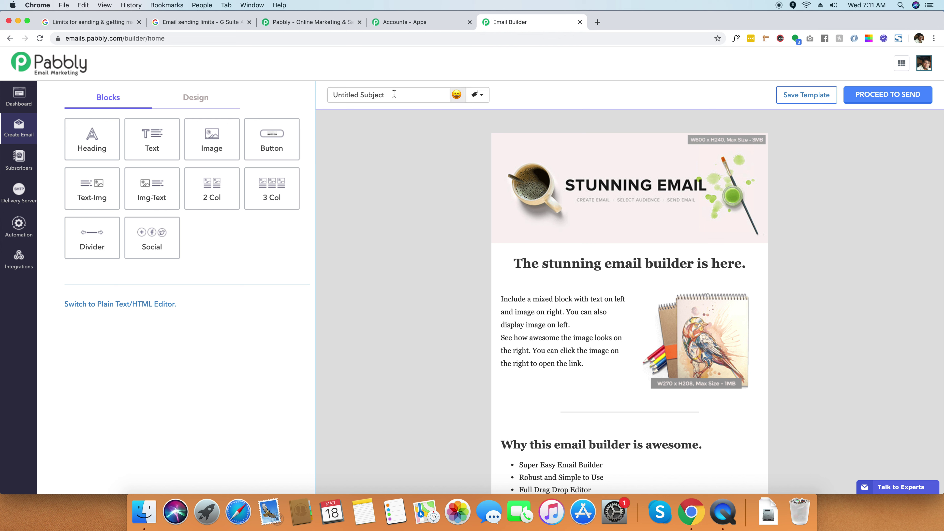
pyautogui.tripleClick(389, 95)
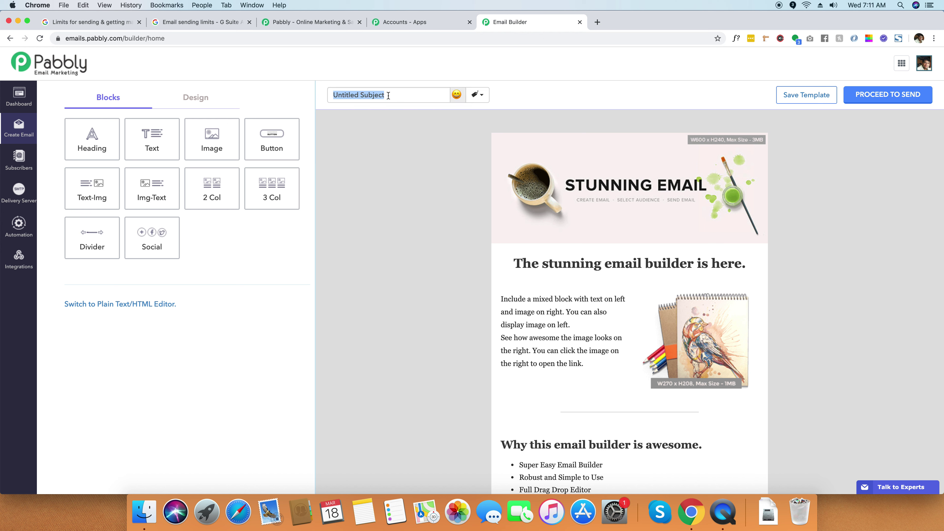
pyautogui.write('This is my first s')
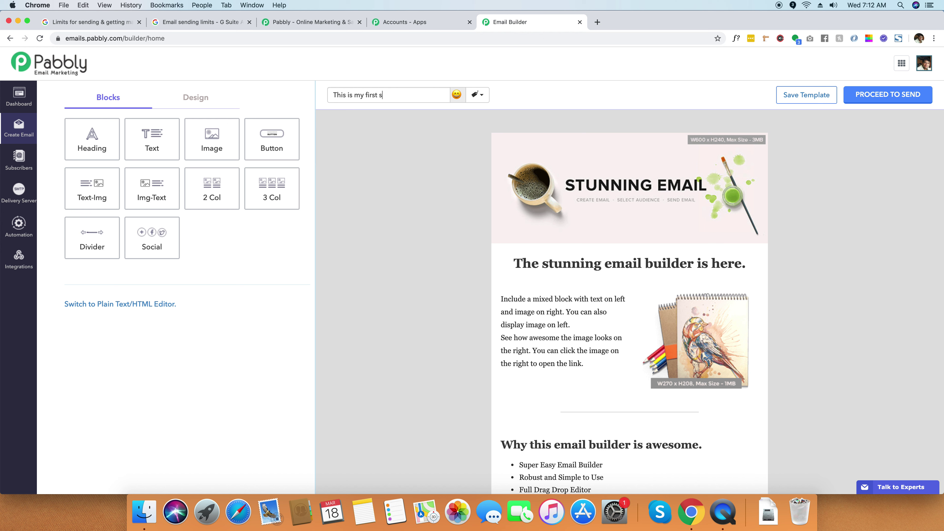
pyautogui.write('ending throg')
pyautogui.press('BackSpace')
pyautogui.write('ugh Gmail')
pyautogui.click(375, 243)
# Try out a Heading block below the email's main title and delete that block.
pyautogui.moveTo(100, 139); pyautogui.dragTo(629, 303)
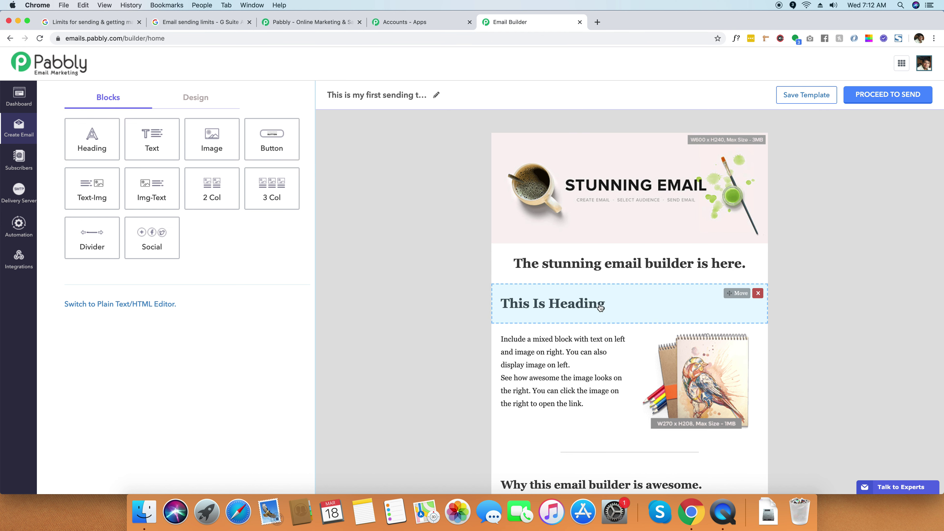
pyautogui.click(758, 293)
# Check the main title's text editor without saving changes and review the email template down to its footer.
pyautogui.scroll(-3, 419, 298)
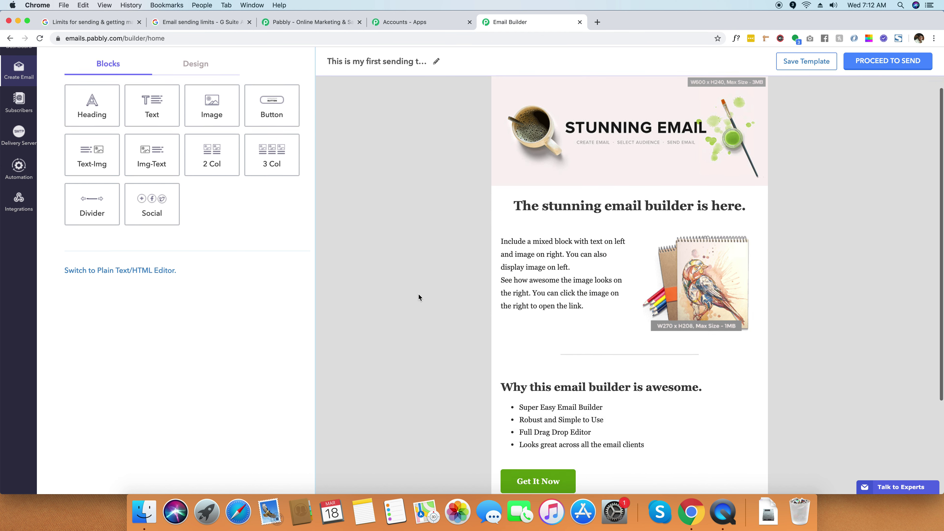
pyautogui.scroll(-1, 419, 297)
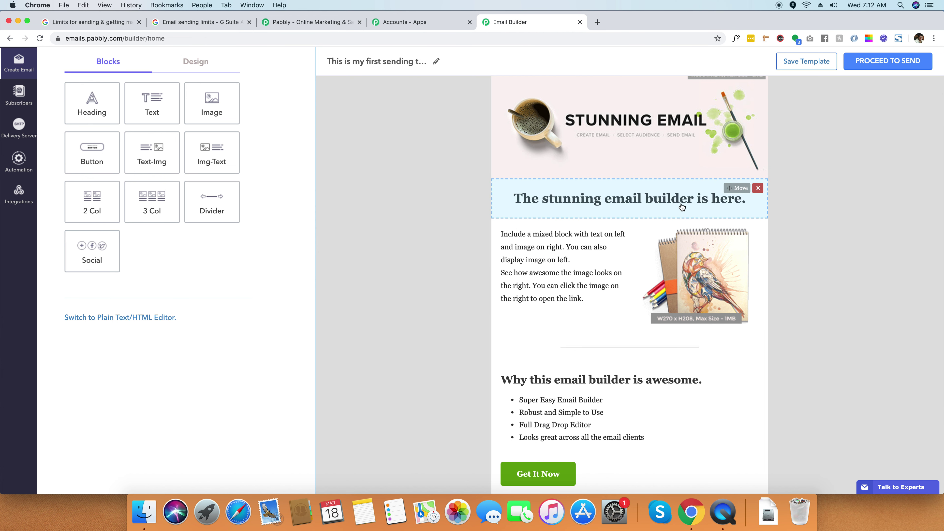
pyautogui.click(682, 207)
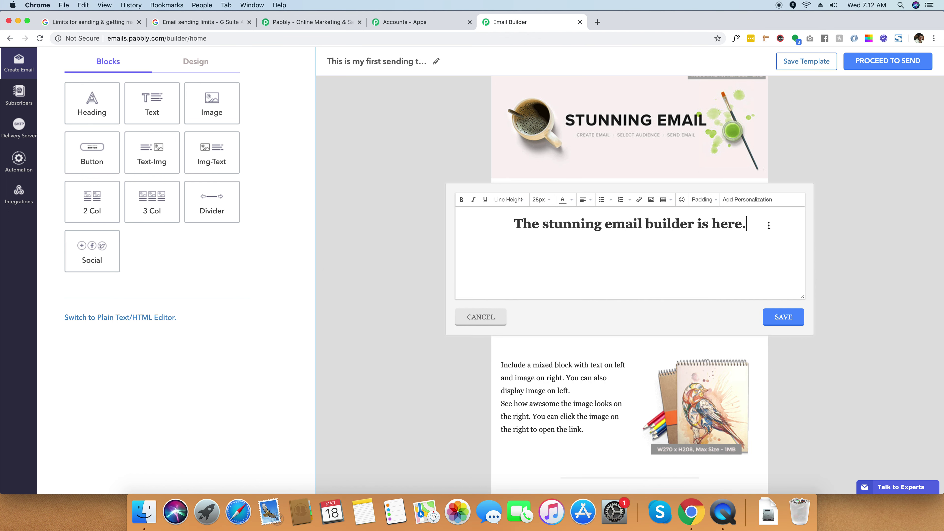
pyautogui.click(469, 322)
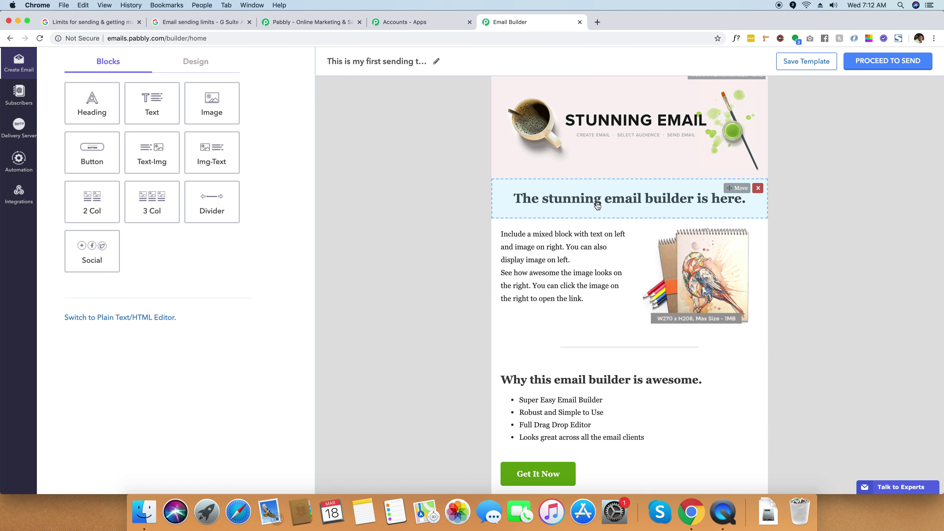
pyautogui.scroll(2, 598, 205)
pyautogui.scroll(-5, 632, 372)
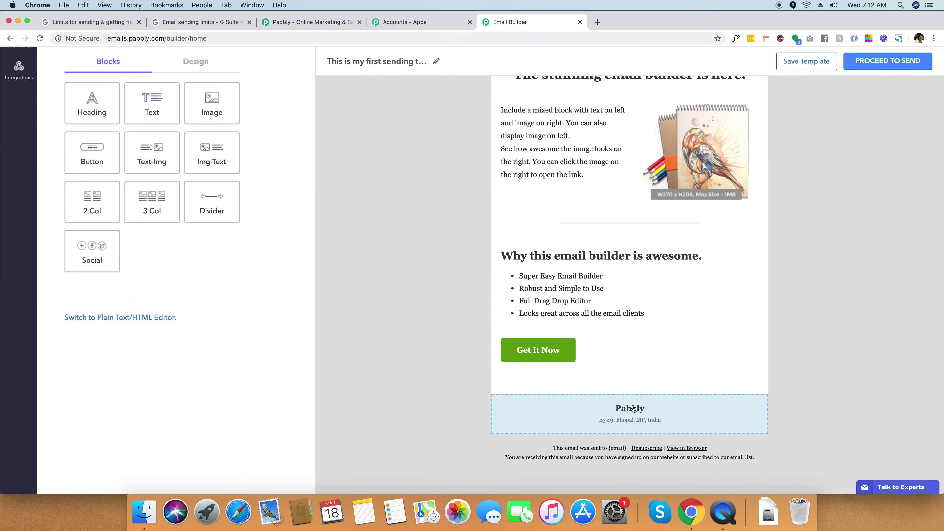
pyautogui.scroll(8, 655, 348)
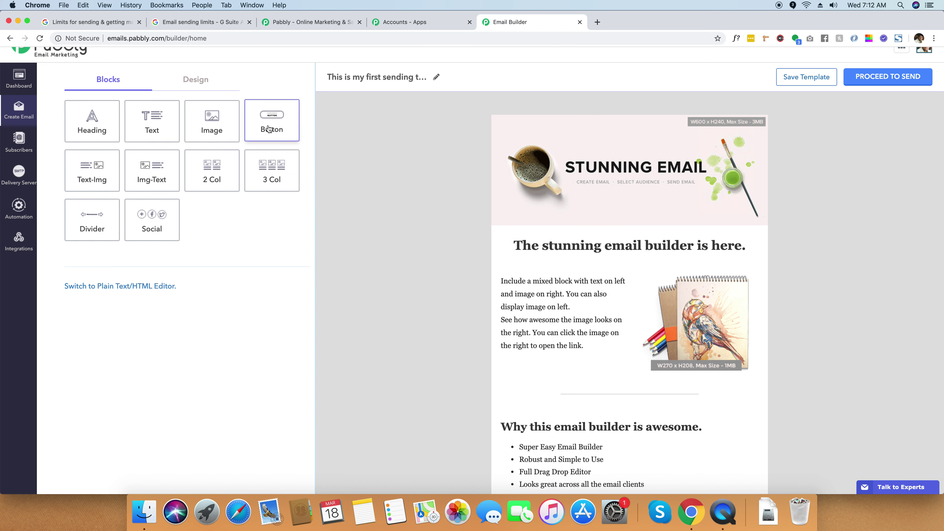
pyautogui.scroll(-5, 370, 250)
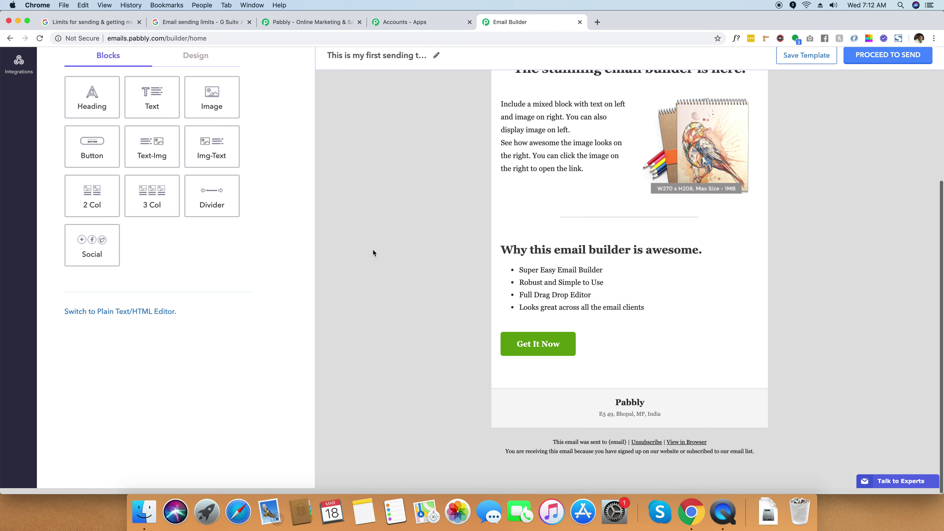
# Proceed from the email builder to the sending settings and include only List 2 among the email lists.
pyautogui.scroll(6, 373, 250)
pyautogui.click(895, 95)
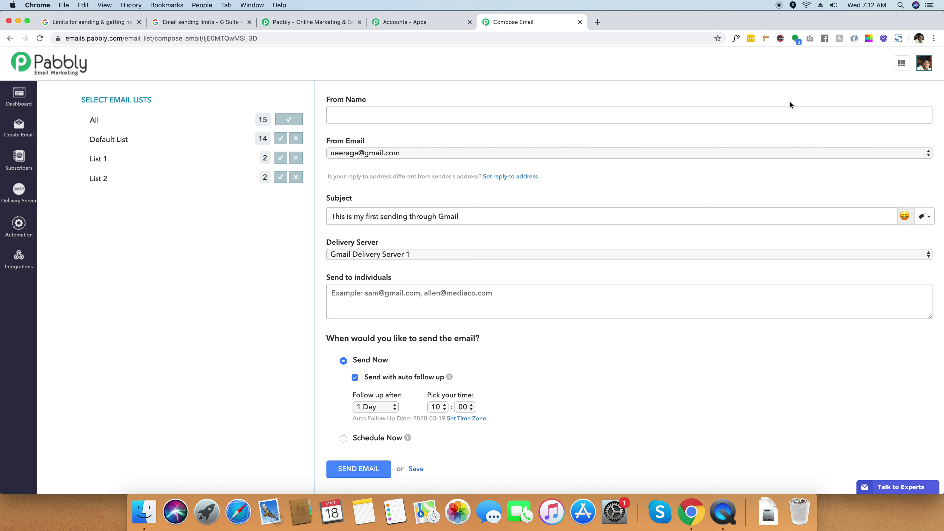
pyautogui.moveTo(151, 99); pyautogui.dragTo(67, 100)
pyautogui.click(97, 134)
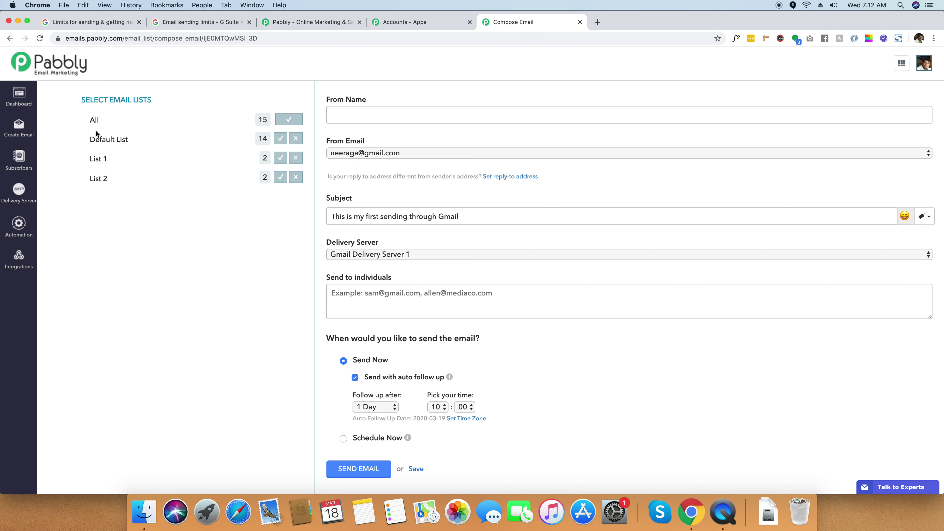
pyautogui.click(292, 120)
pyautogui.click(292, 120)
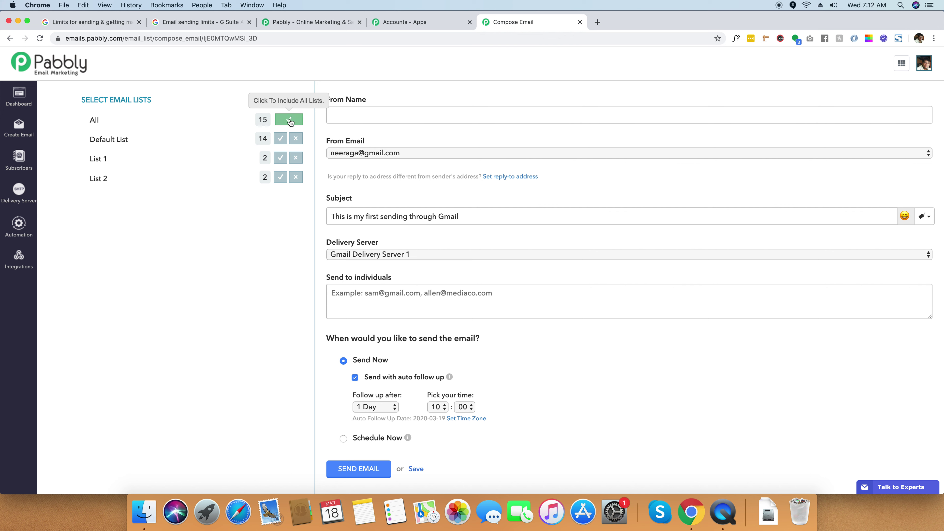
pyautogui.click(281, 139)
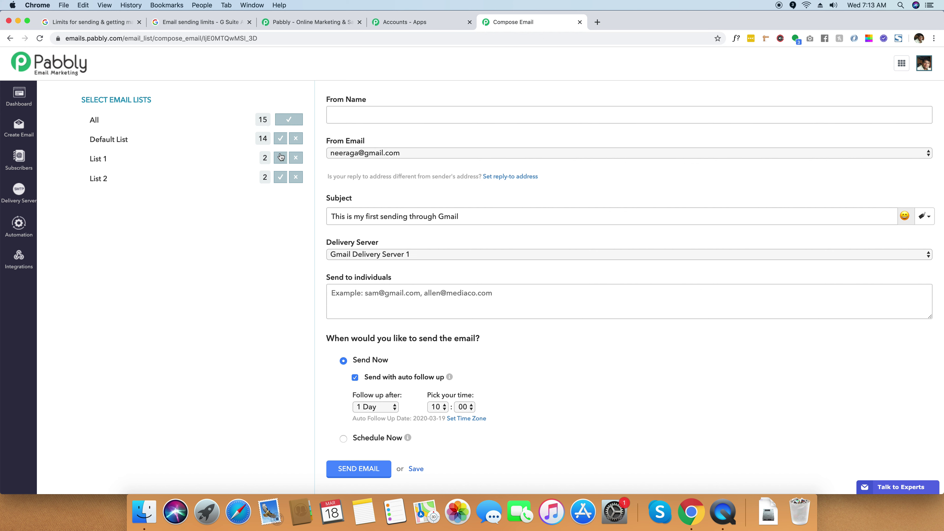
pyautogui.click(281, 160)
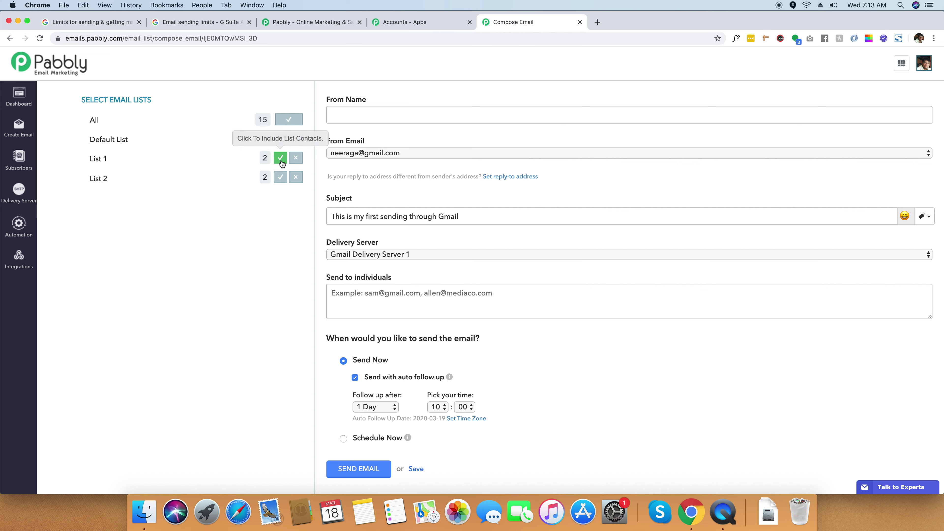
pyautogui.click(281, 161)
pyautogui.click(280, 177)
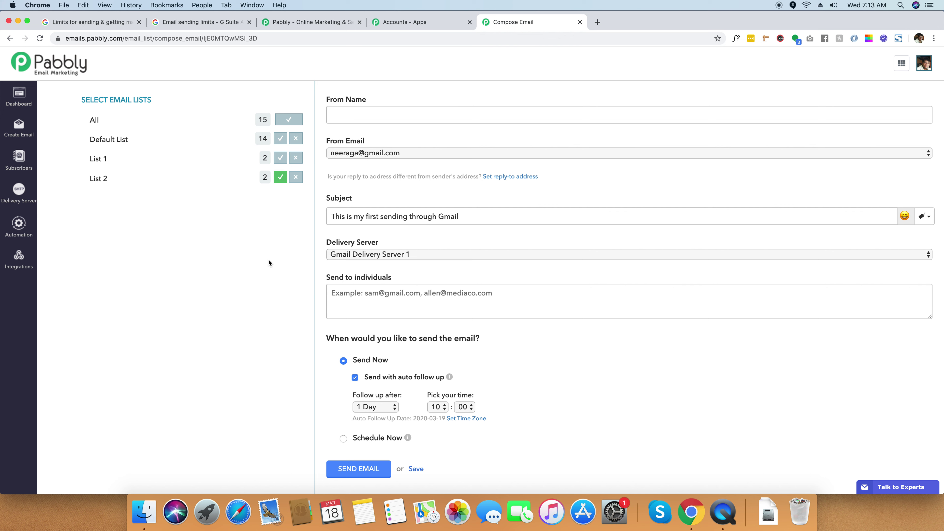
# Enter the sender's first name followed by "at Pabbly" as the From Name and keep the Gmail address as From Email.
pyautogui.click(367, 117)
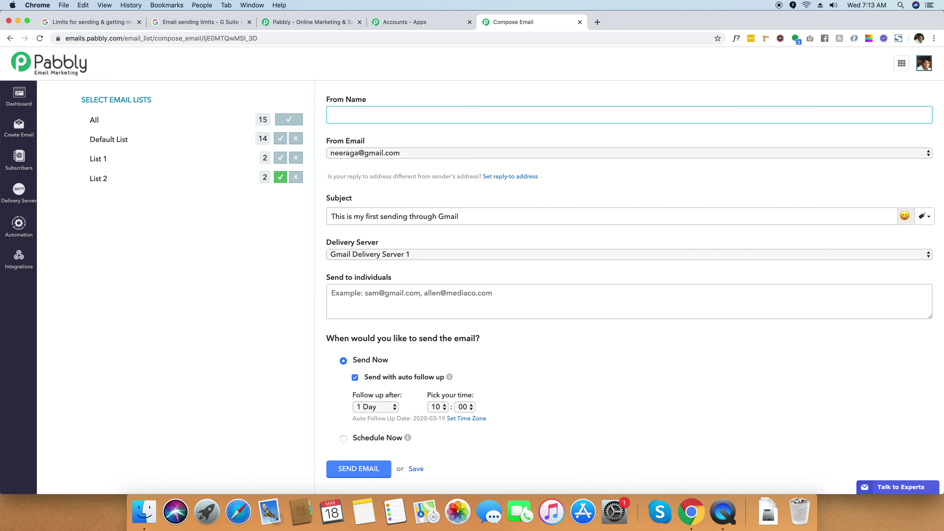
pyautogui.write('Neeraj at Pabbly')
pyautogui.scroll(-1, 419, 154)
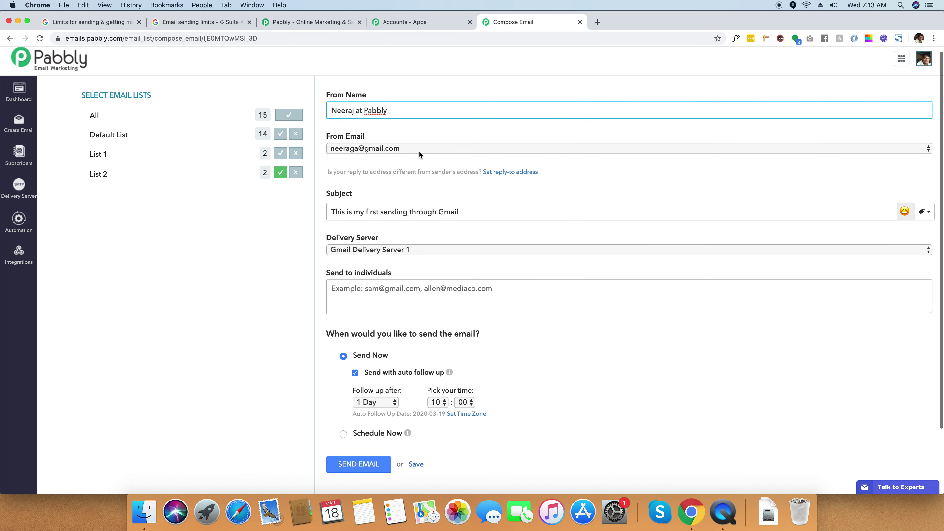
pyautogui.click(430, 151)
pyautogui.click(401, 150)
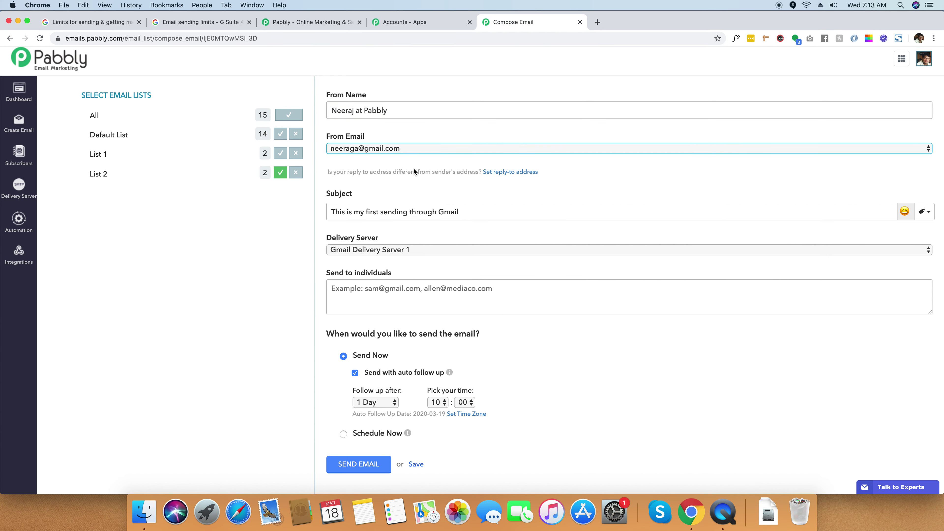
# Choose Gmail Delivery Server 1 as the delivery server for the email.
pyautogui.click(375, 251)
pyautogui.click(374, 251)
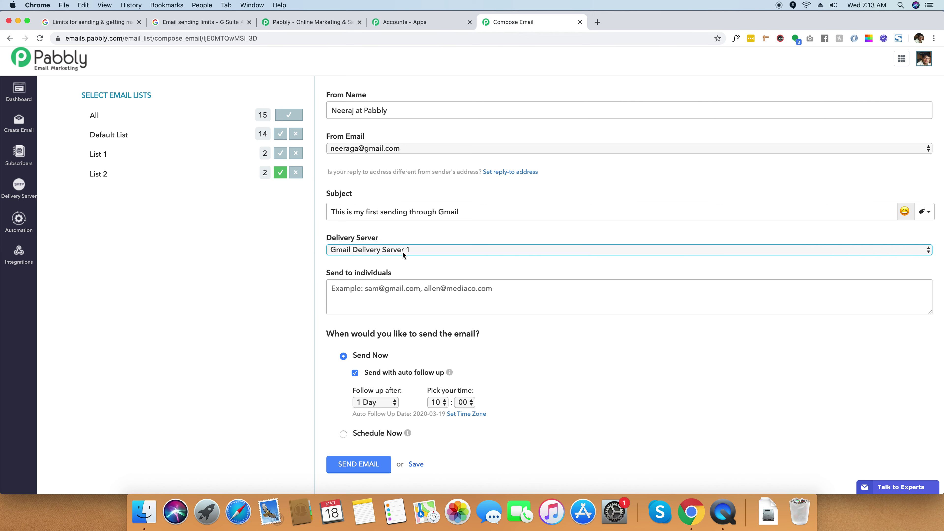
pyautogui.scroll(-1, 401, 148)
pyautogui.scroll(-1, 402, 148)
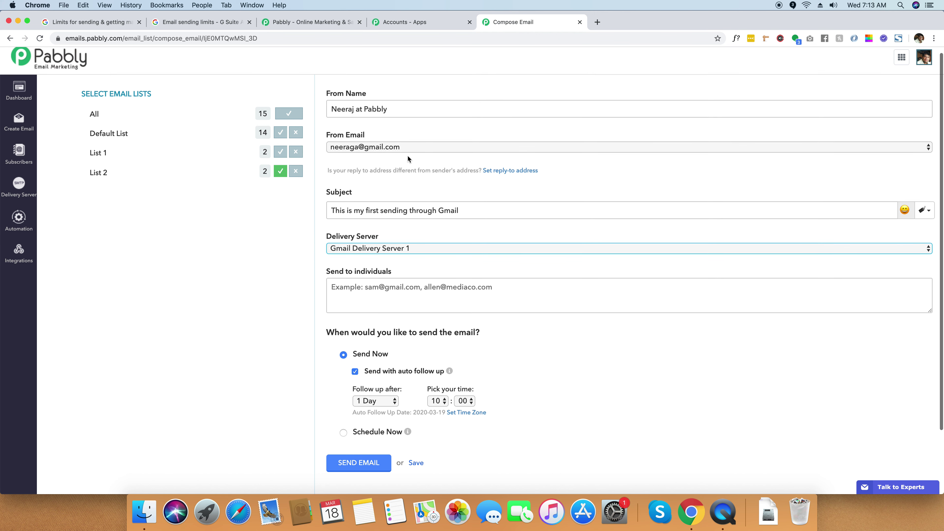
pyautogui.click(368, 250)
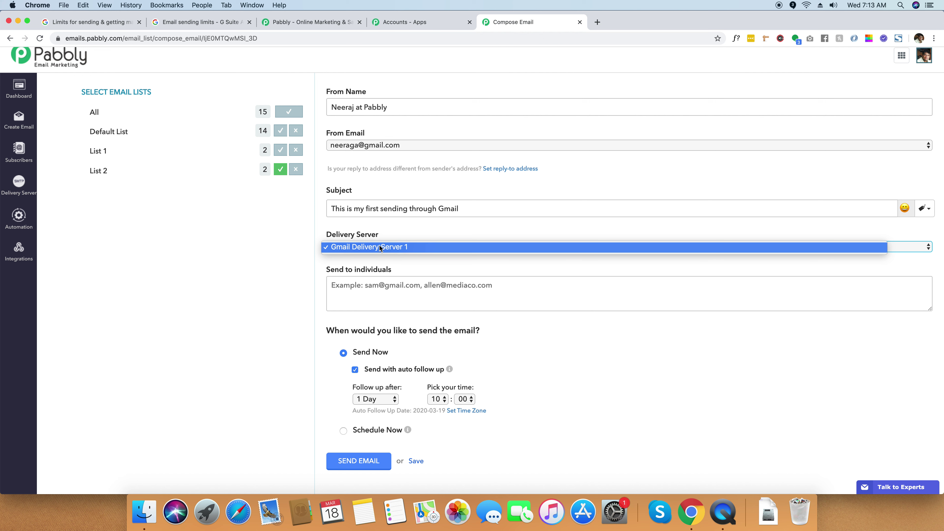
pyautogui.click(379, 248)
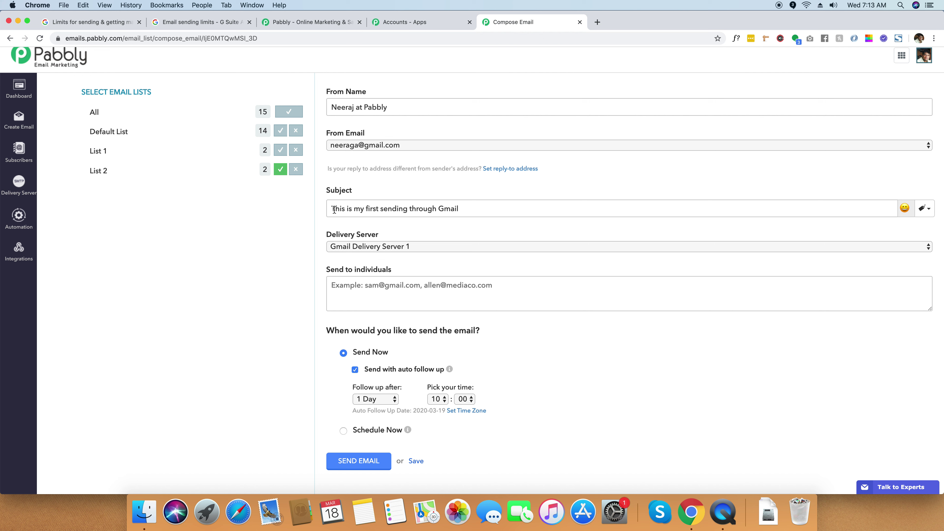
pyautogui.doubleClick(271, 170)
pyautogui.click(261, 218)
pyautogui.scroll(1, 386, 237)
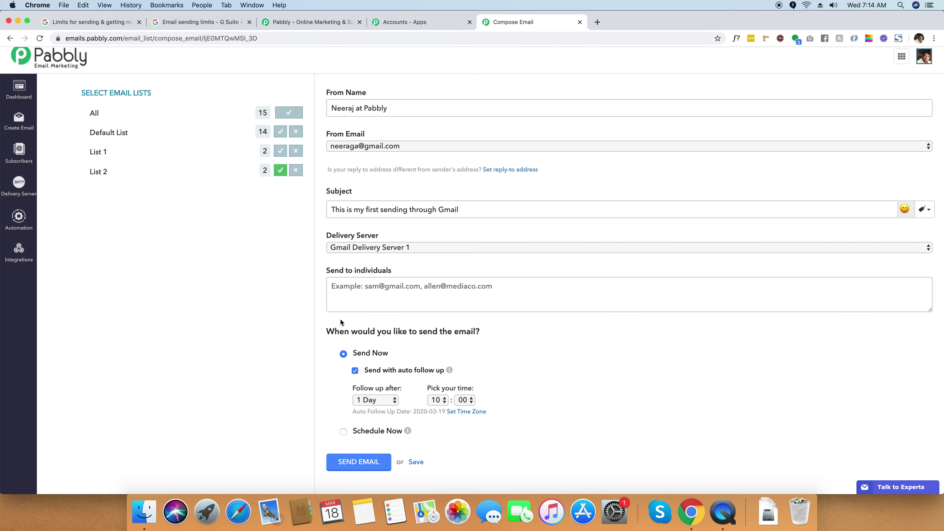
# Try an auto follow-up after 7 Days and turn off the auto follow-up for the immediate sending.
pyautogui.scroll(-2, 343, 356)
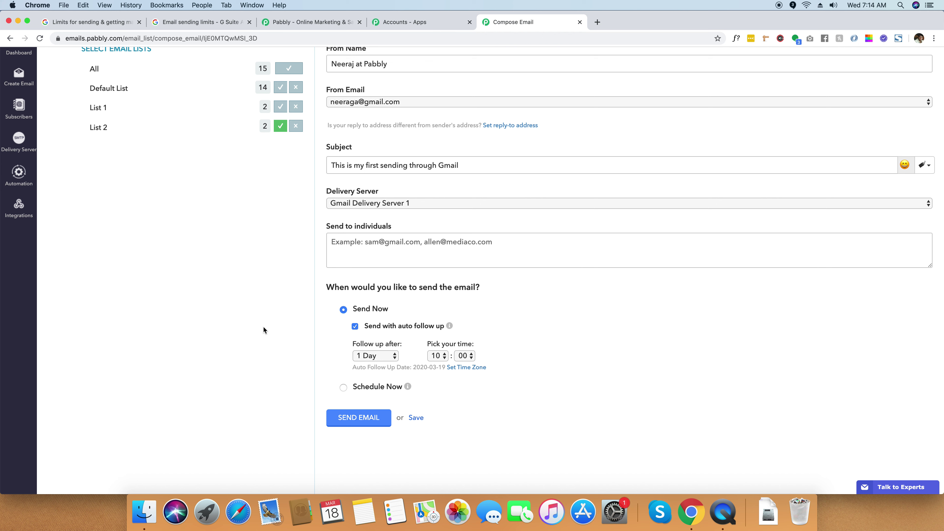
pyautogui.click(392, 356)
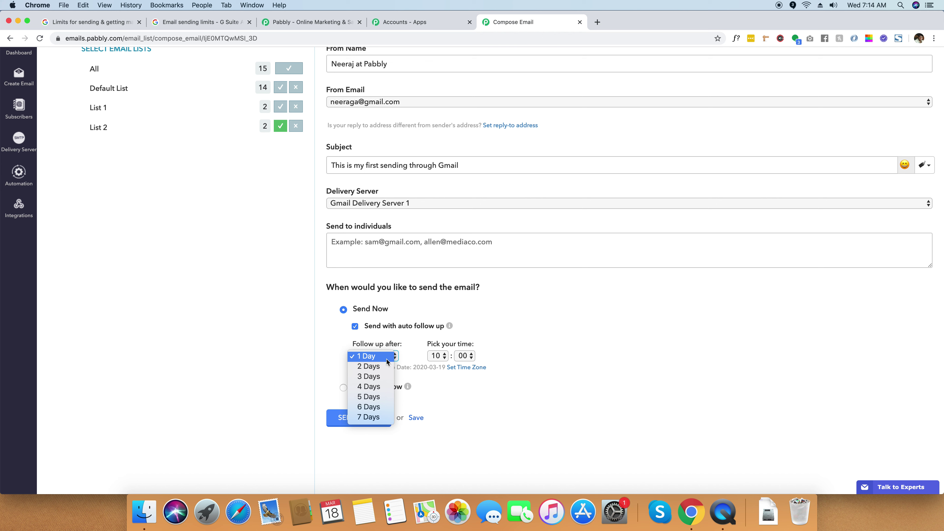
pyautogui.click(371, 418)
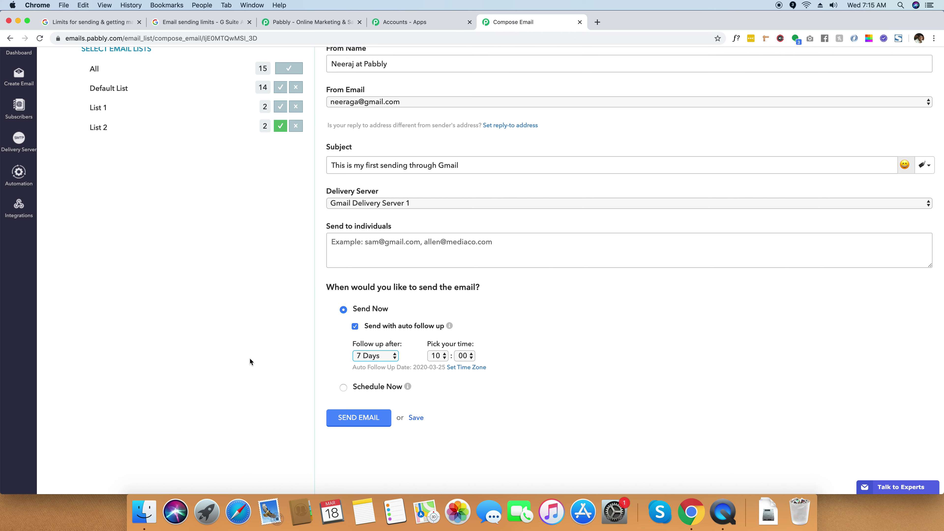
pyautogui.click(354, 327)
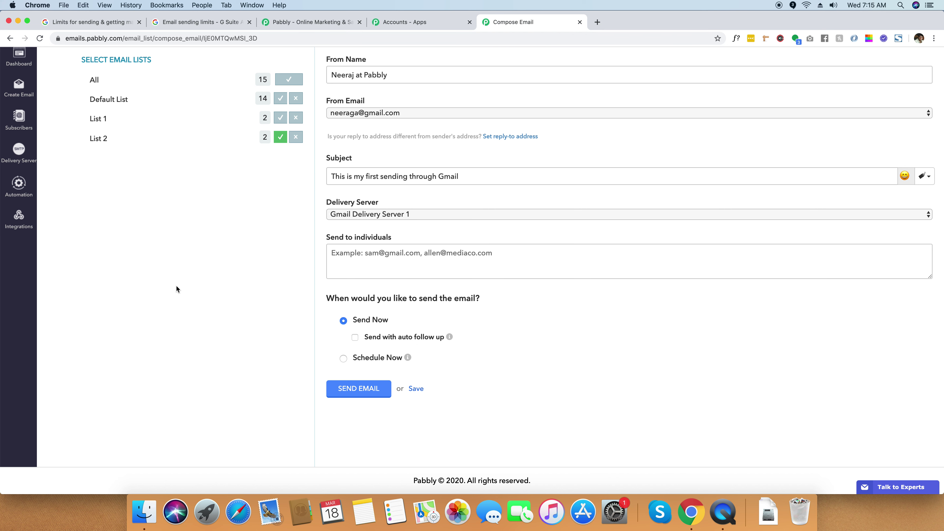
# Send the email now, approving the preview and the sending summary, and return to the dashboard to review the campaigns.
pyautogui.scroll(2, 178, 289)
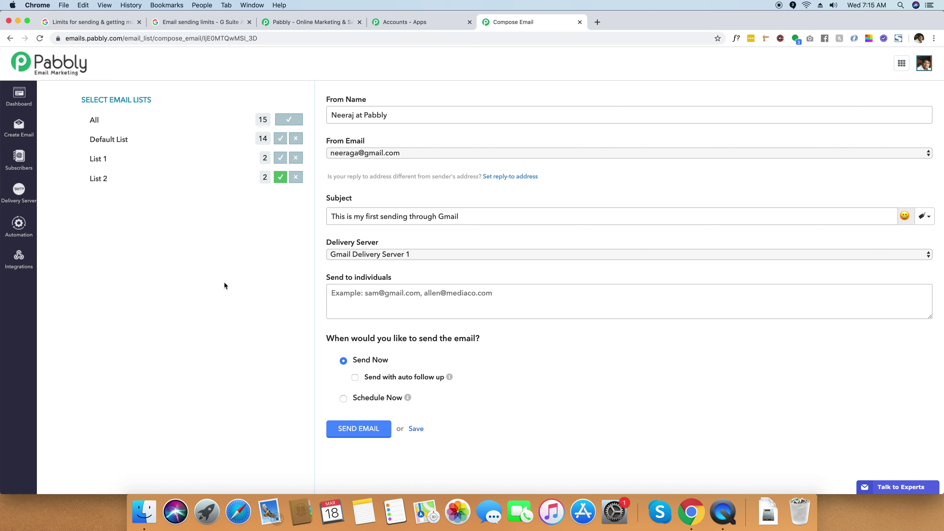
pyautogui.click(358, 430)
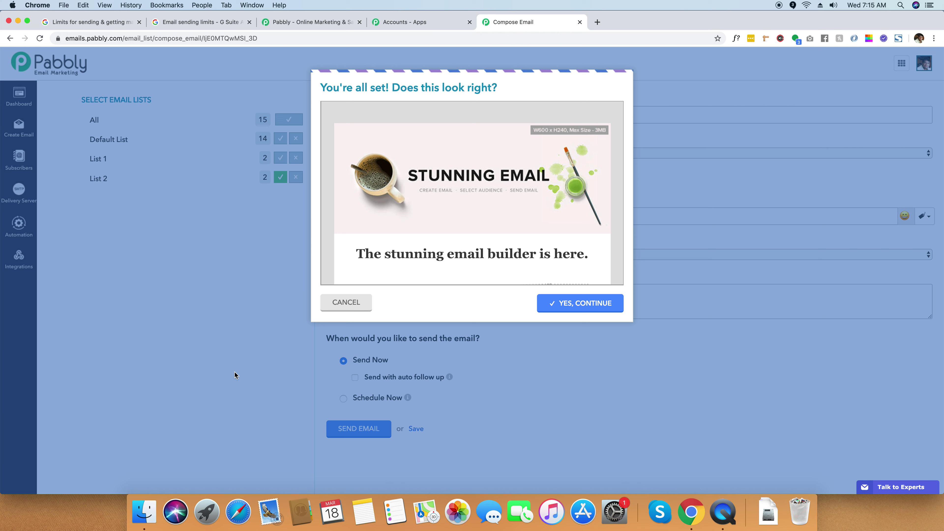
pyautogui.click(599, 304)
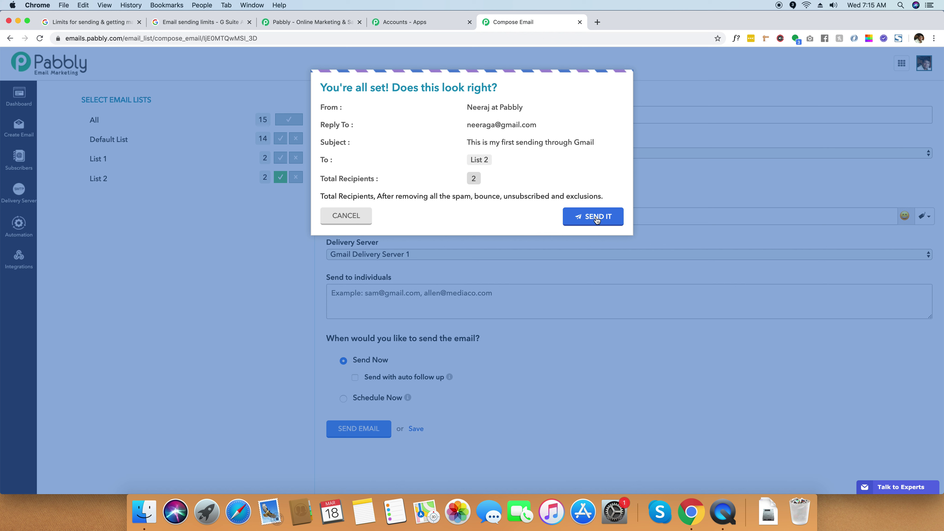
pyautogui.click(596, 218)
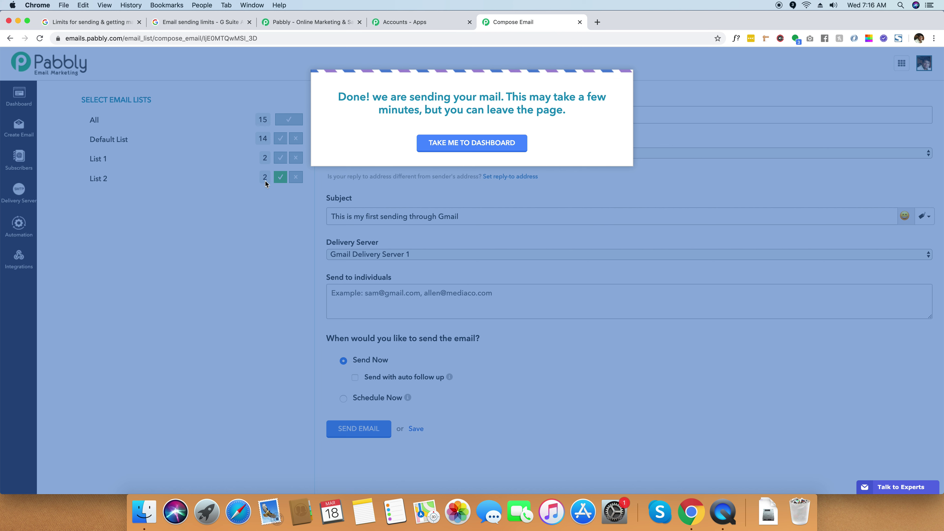
pyautogui.click(450, 150)
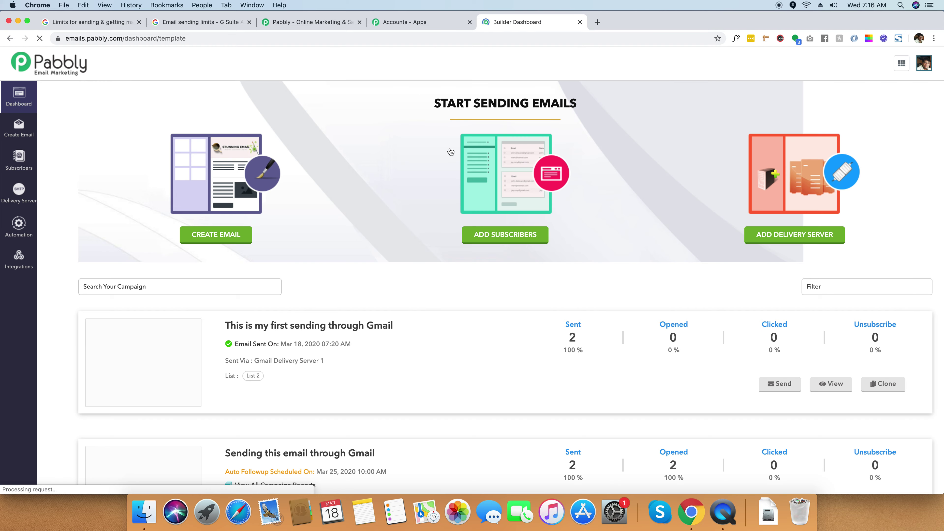
pyautogui.scroll(-3, 390, 232)
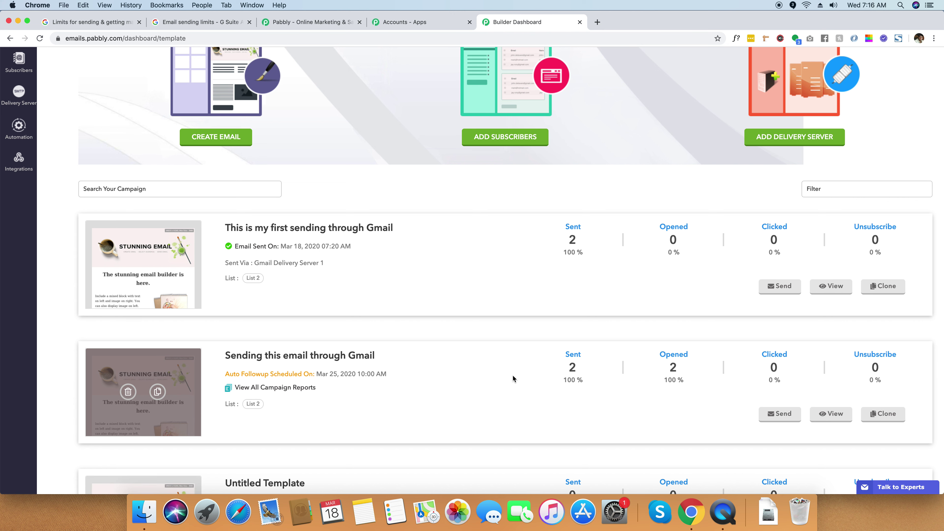
pyautogui.scroll(5, 513, 376)
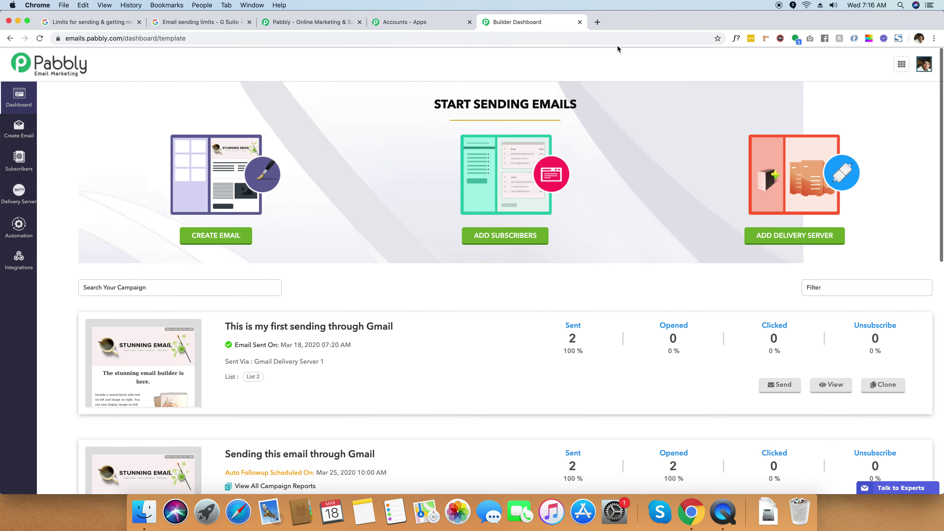
# Open Gmail in a new tab, mark all conversations on the inbox page as read and clear the selection.
pyautogui.click(597, 22)
pyautogui.write('gmail')
pyautogui.press('Return')
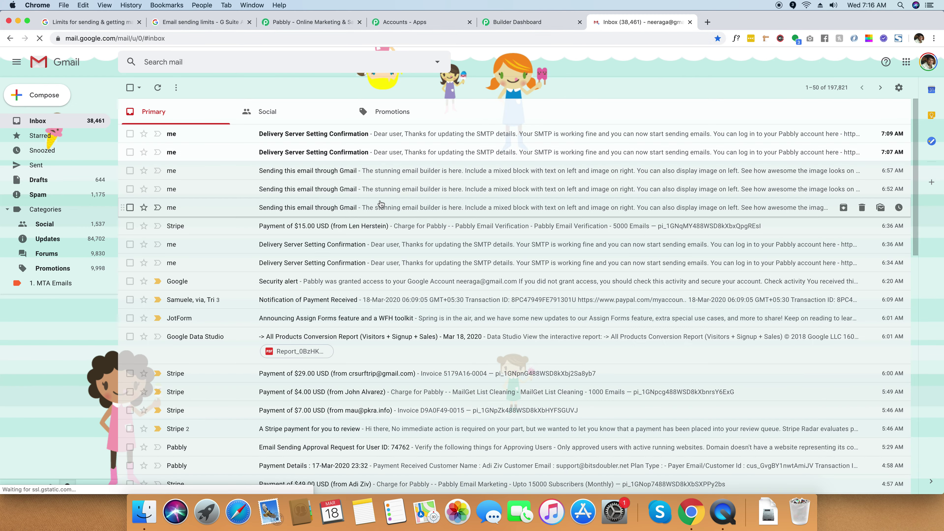
pyautogui.click(129, 87)
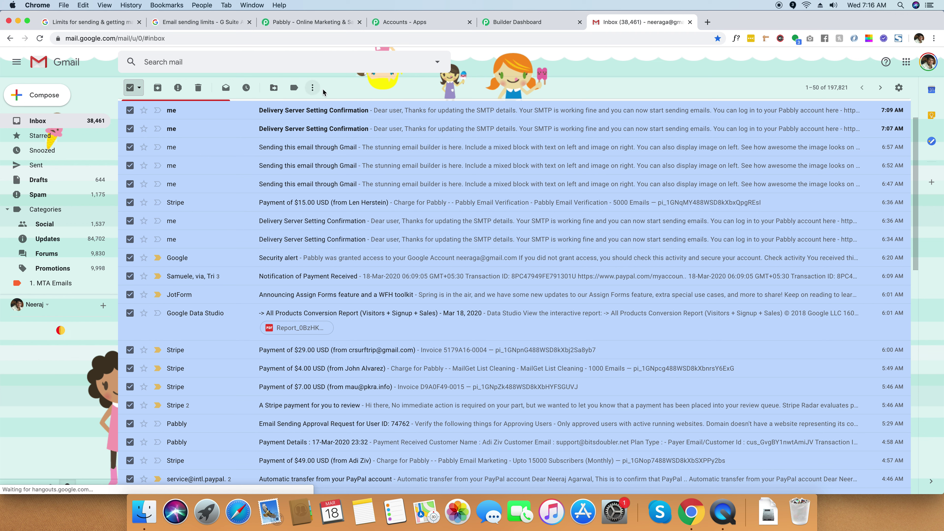
pyautogui.click(313, 88)
pyautogui.click(338, 102)
pyautogui.click(130, 87)
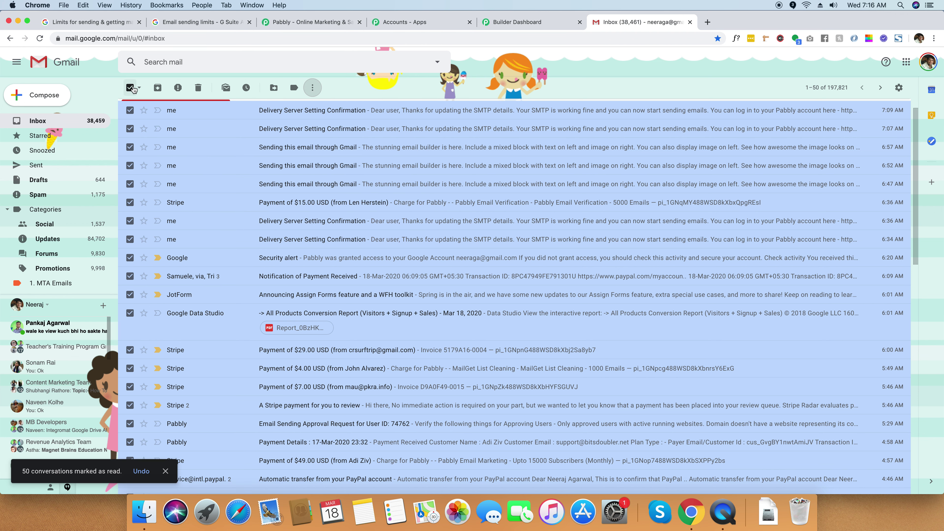
# Select the three "Sending this email through Gmail" messages in the inbox.
pyautogui.click(130, 147)
pyautogui.click(130, 165)
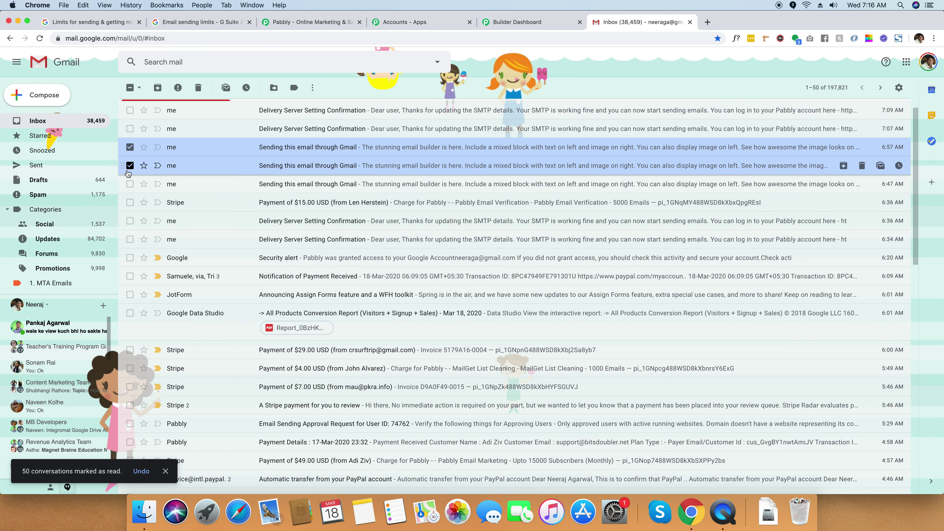
pyautogui.click(129, 184)
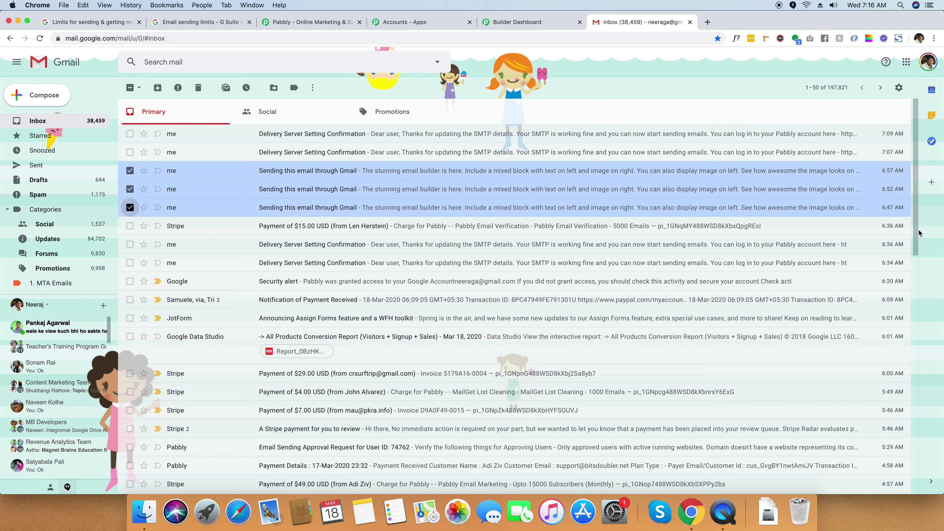
# Switch back to Pabbly and examine the Sent report of the campaign "This is my first sending through Gmail".
pyautogui.click(570, 23)
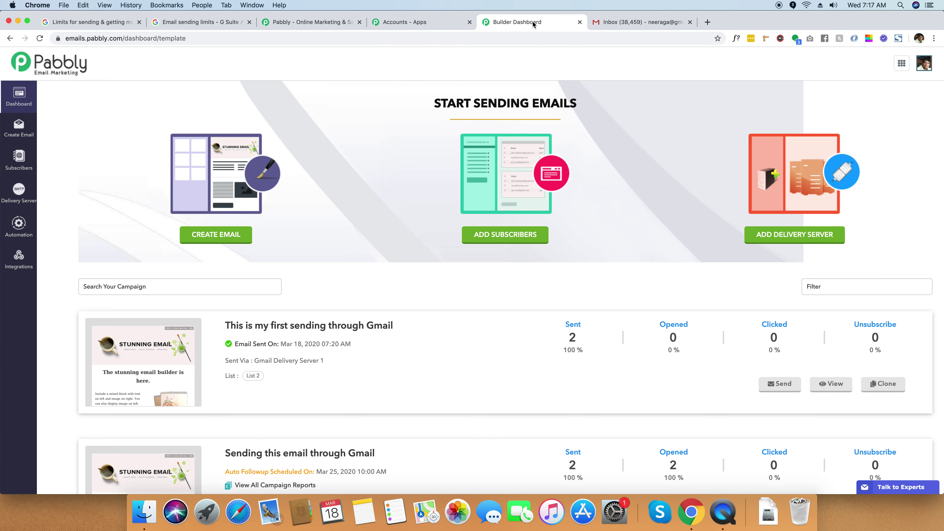
pyautogui.click(569, 344)
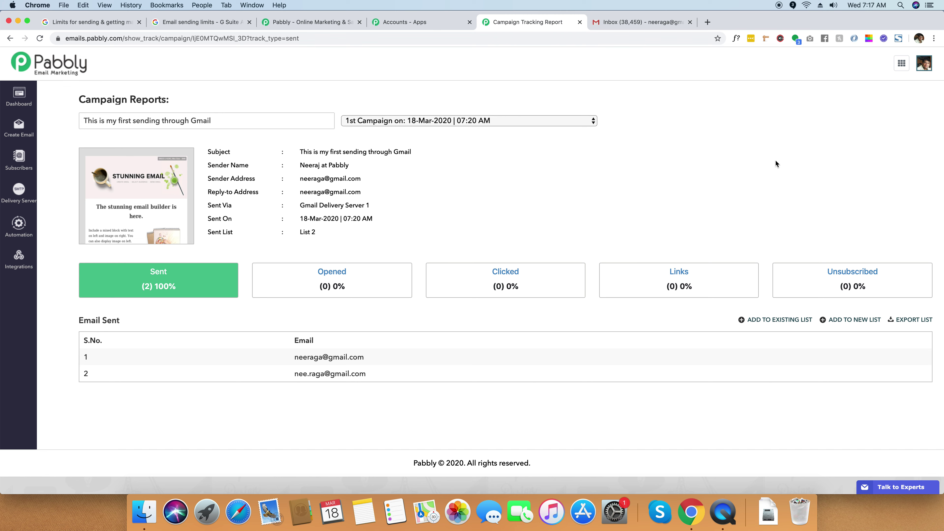
pyautogui.click(626, 22)
pyautogui.click(536, 23)
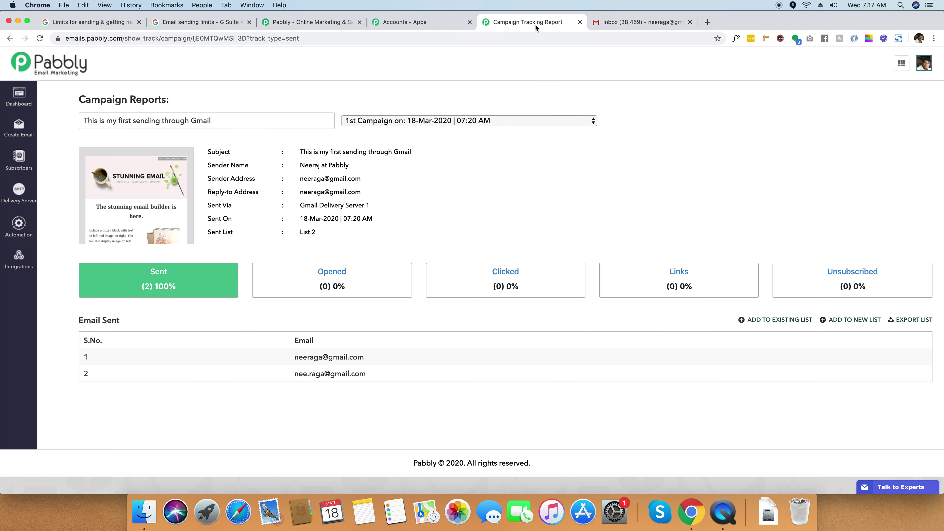